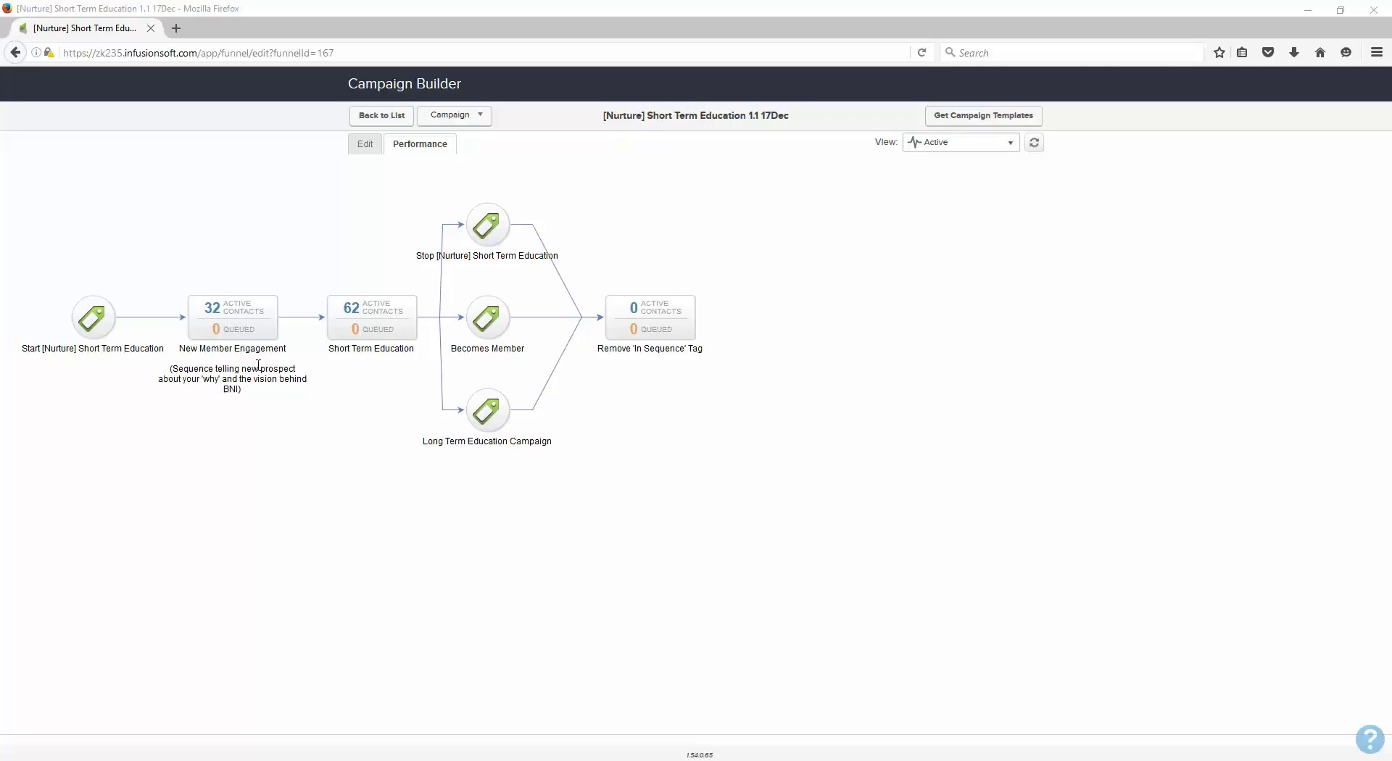
Review the Short Term Education nurture campaign flow in Infusionsoft's Performance view
mouse_move(221, 342)
mouse_move(373, 307)
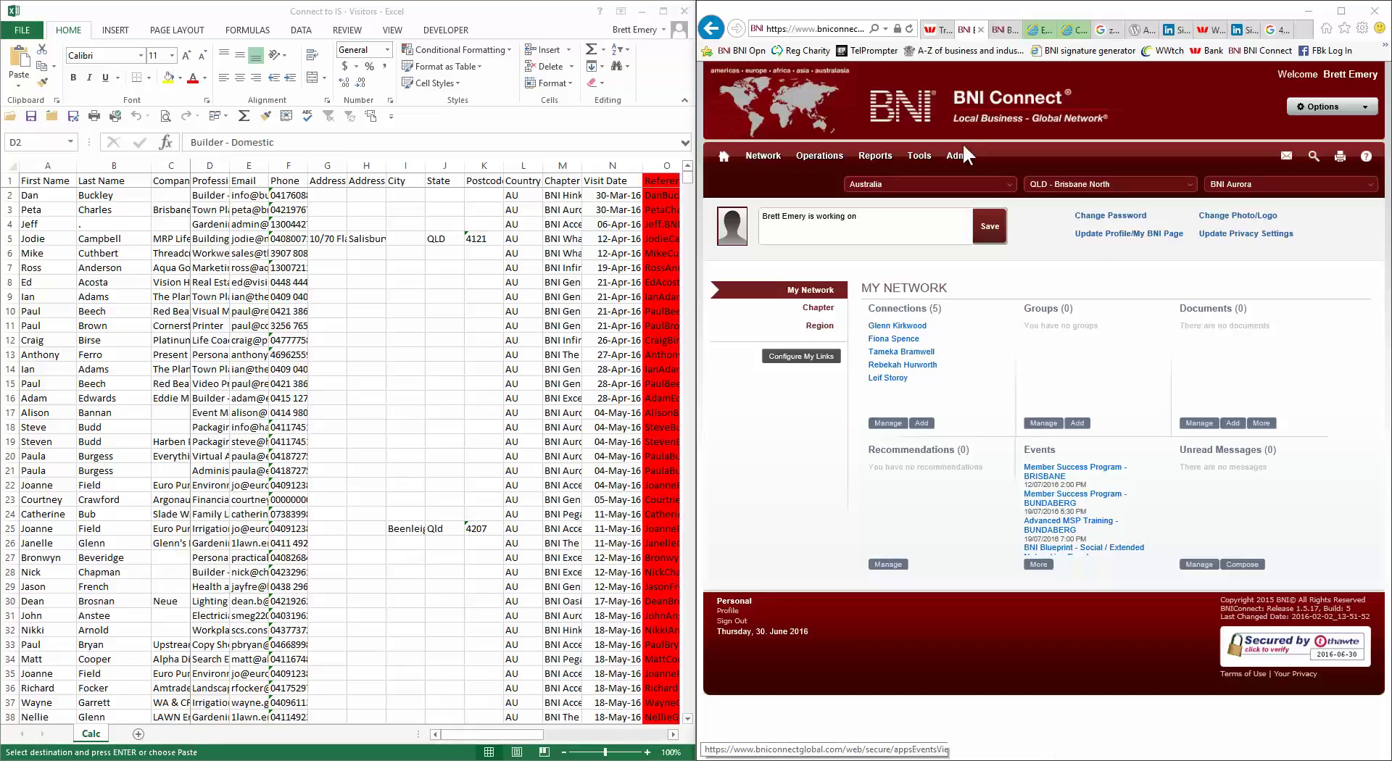
Go to the Region page under BNI Connect's Reports menu
mouse_move(960, 155)
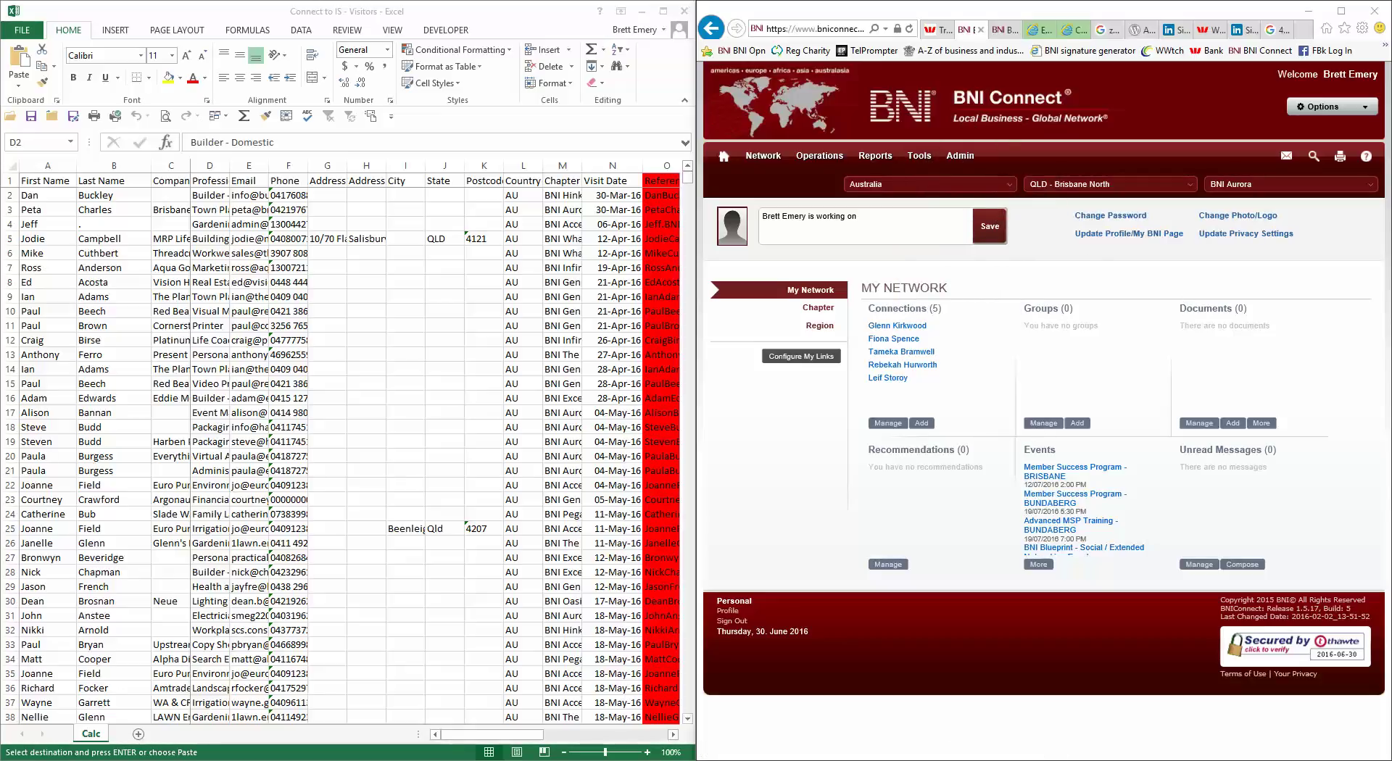
mouse_move(880, 158)
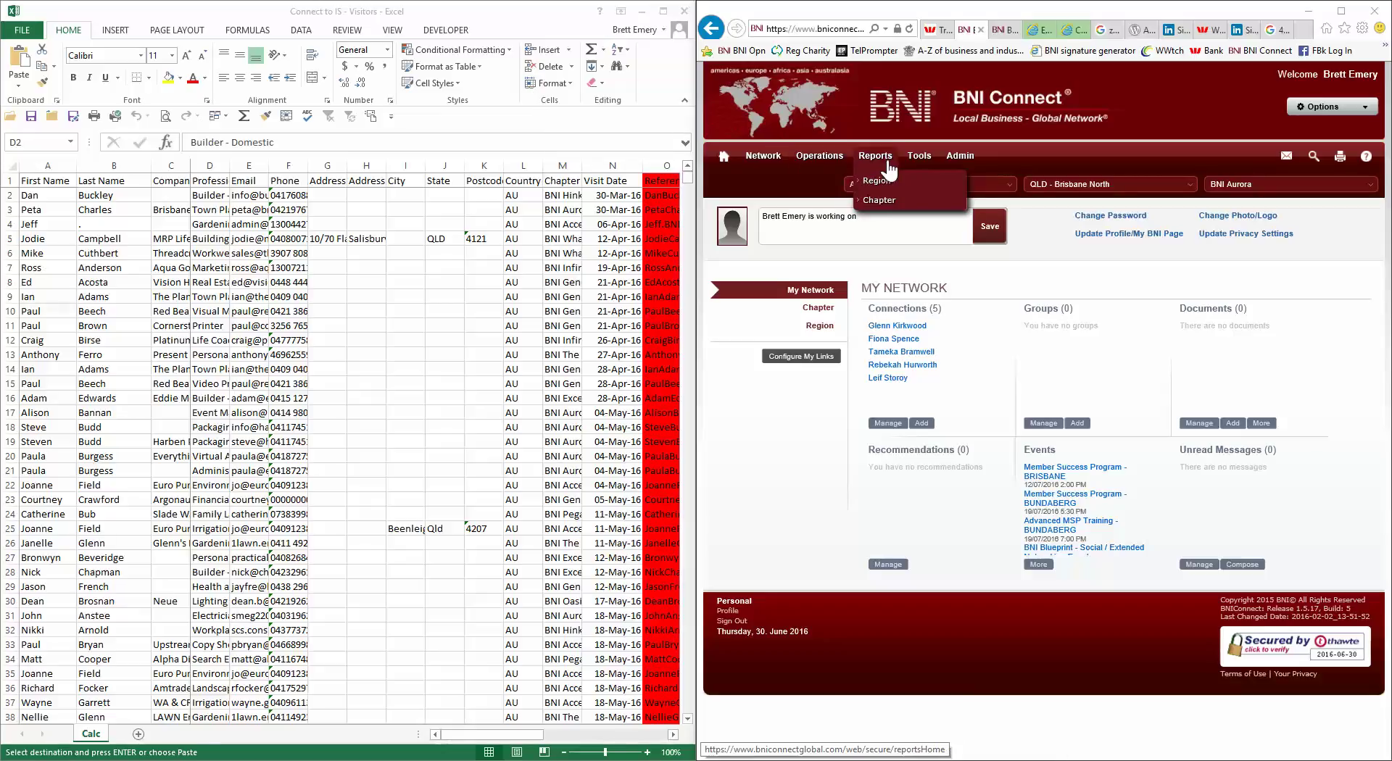
left_click_drag(523, 735, 648, 736)
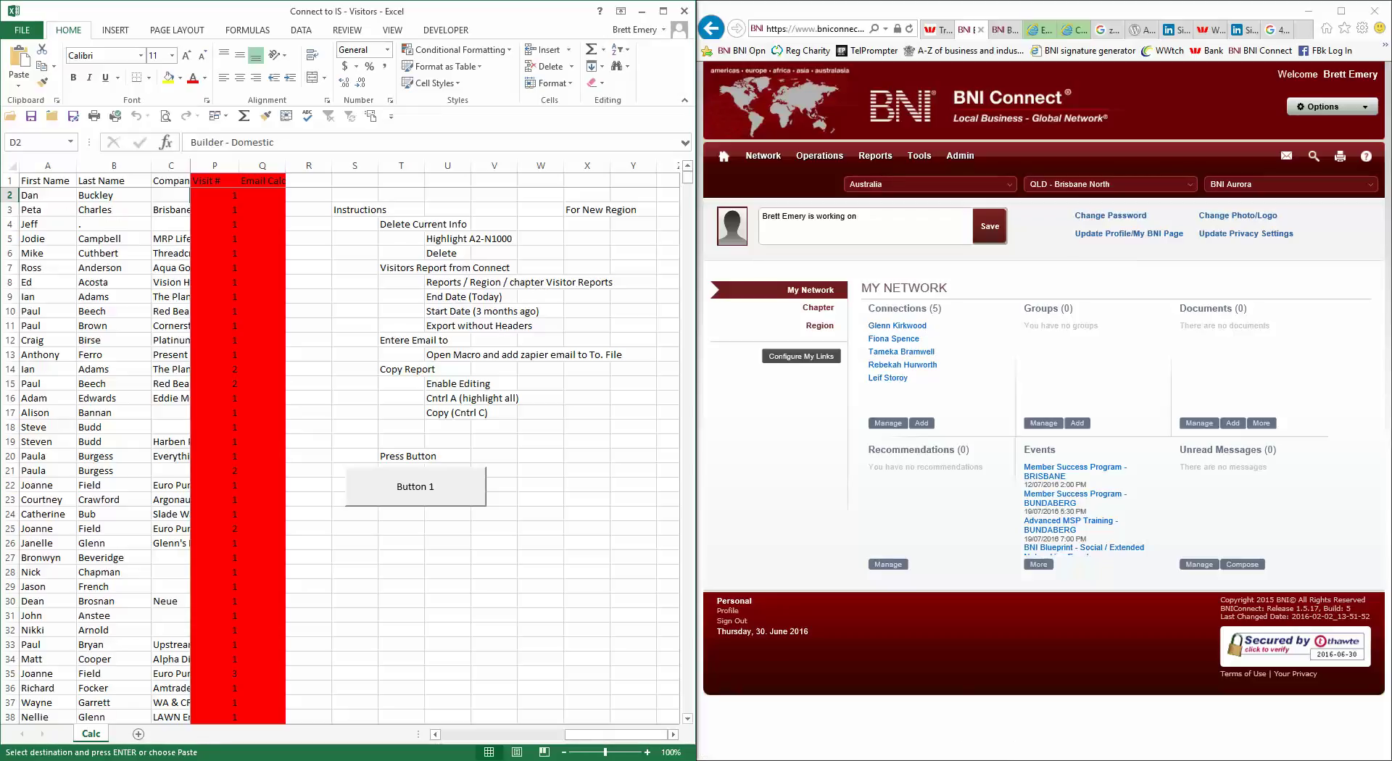
left_click(875, 155)
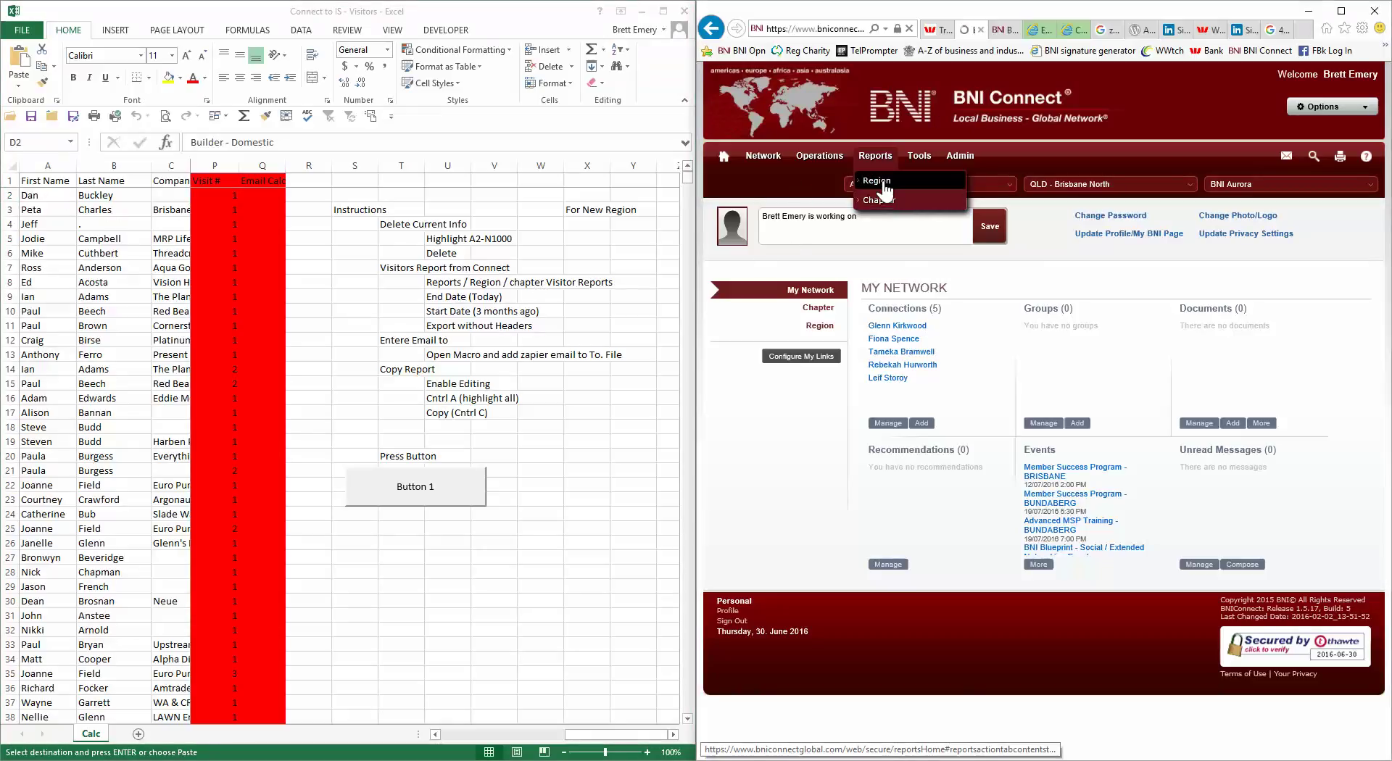
left_click(884, 183)
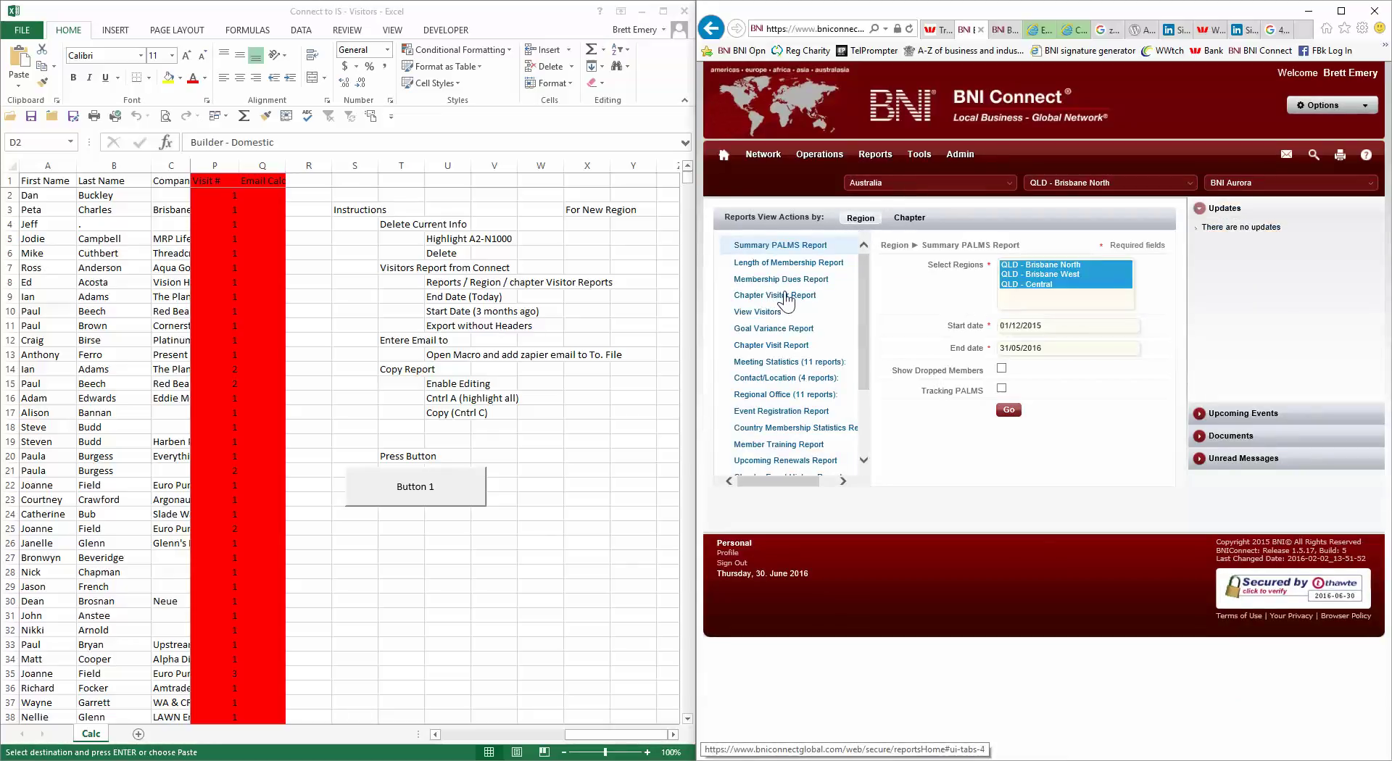
Run the Chapter Visitor Report with start date 30/03/2016 and end date 30/06/2016
left_click(783, 296)
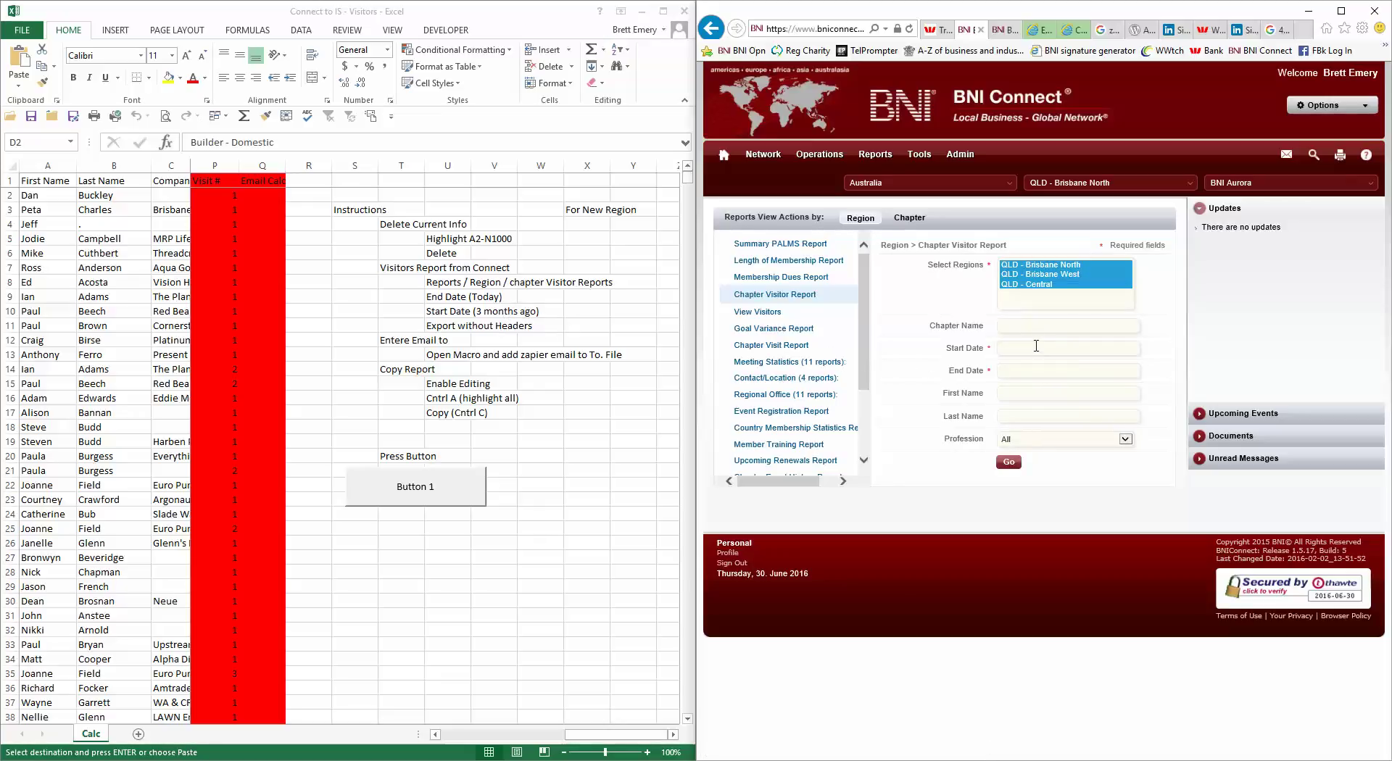
left_click(1042, 347)
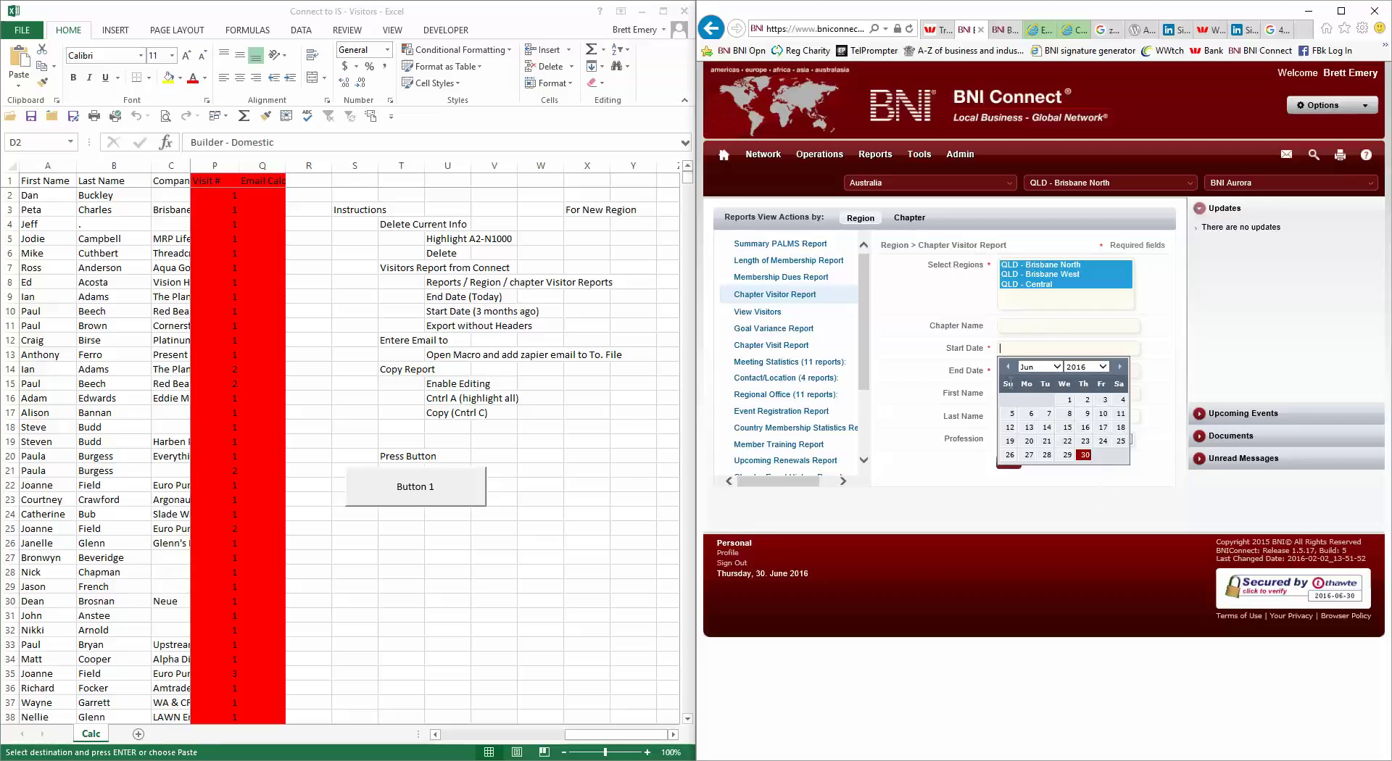
left_click(1008, 367)
left_click(1008, 367)
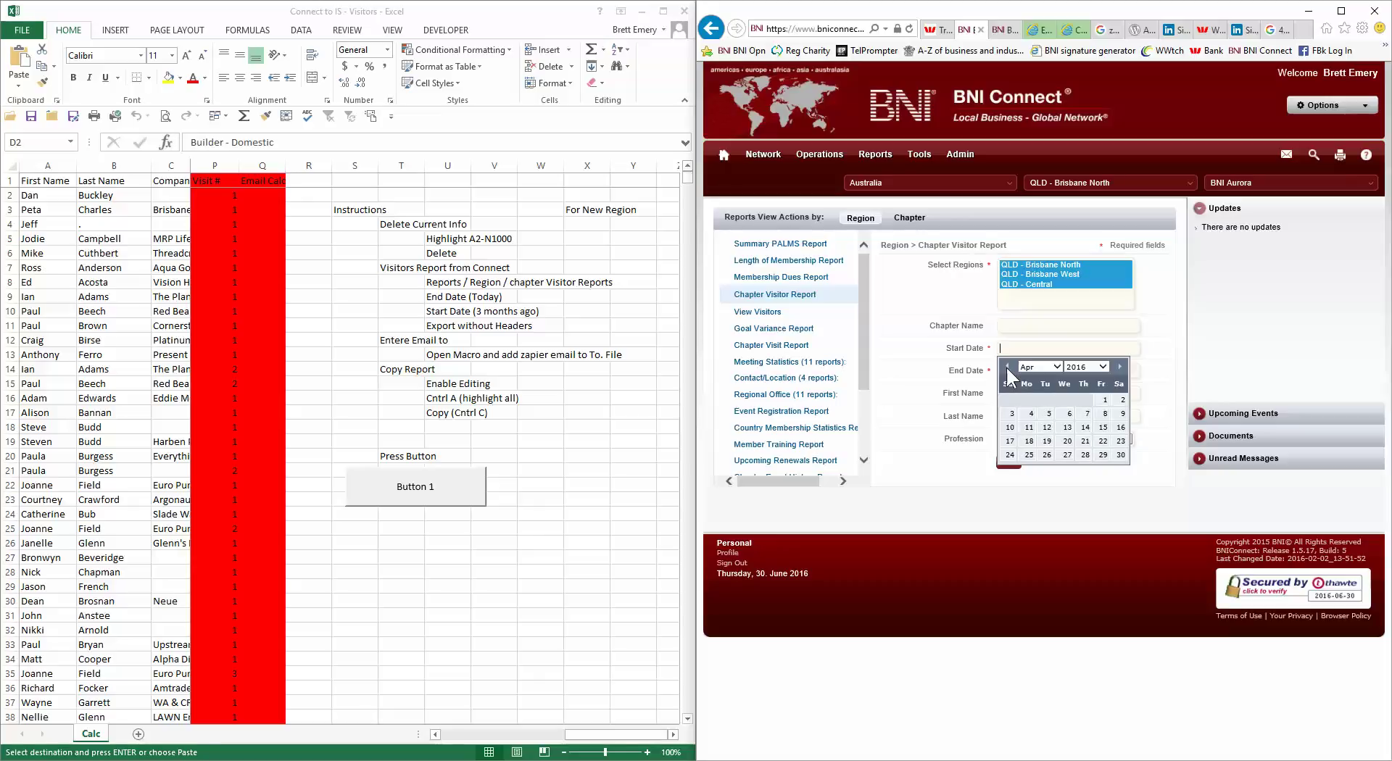
left_click(1008, 368)
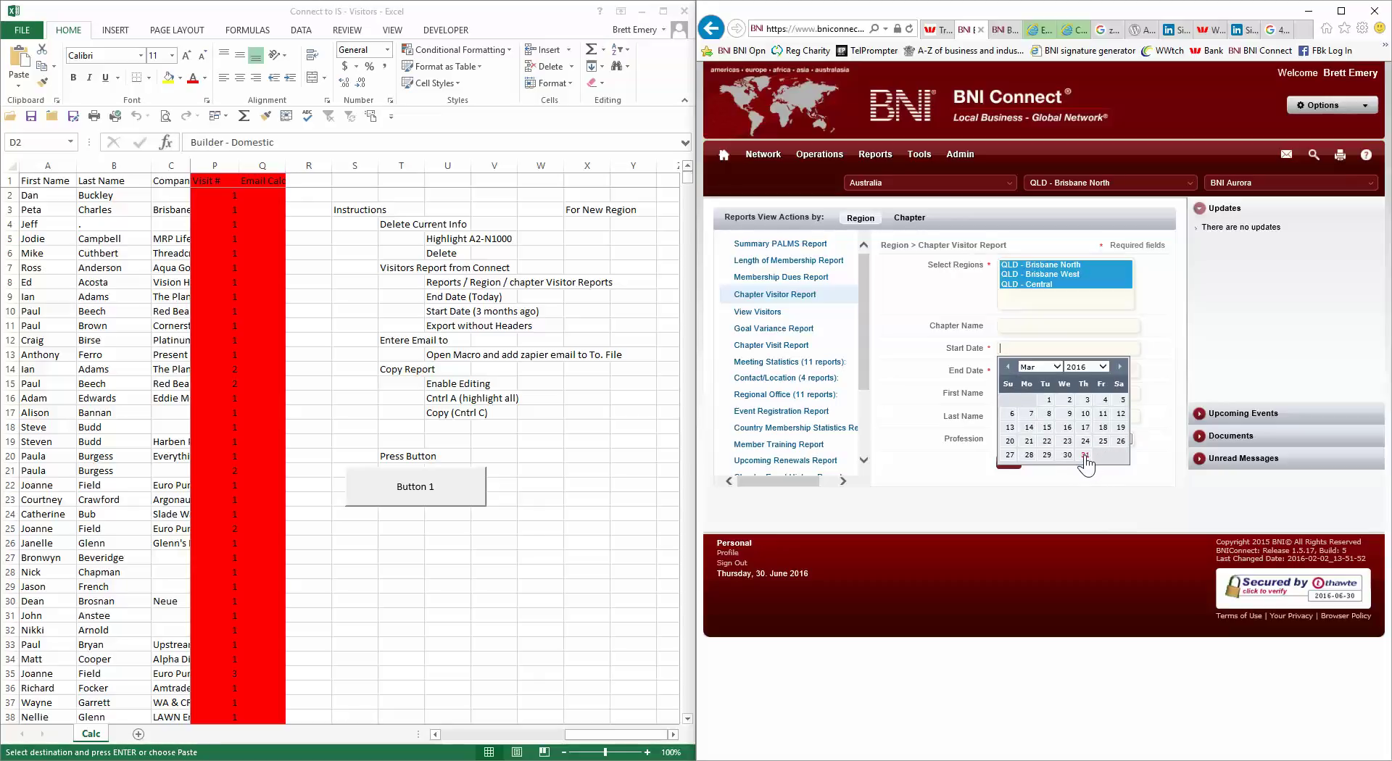
left_click(1067, 454)
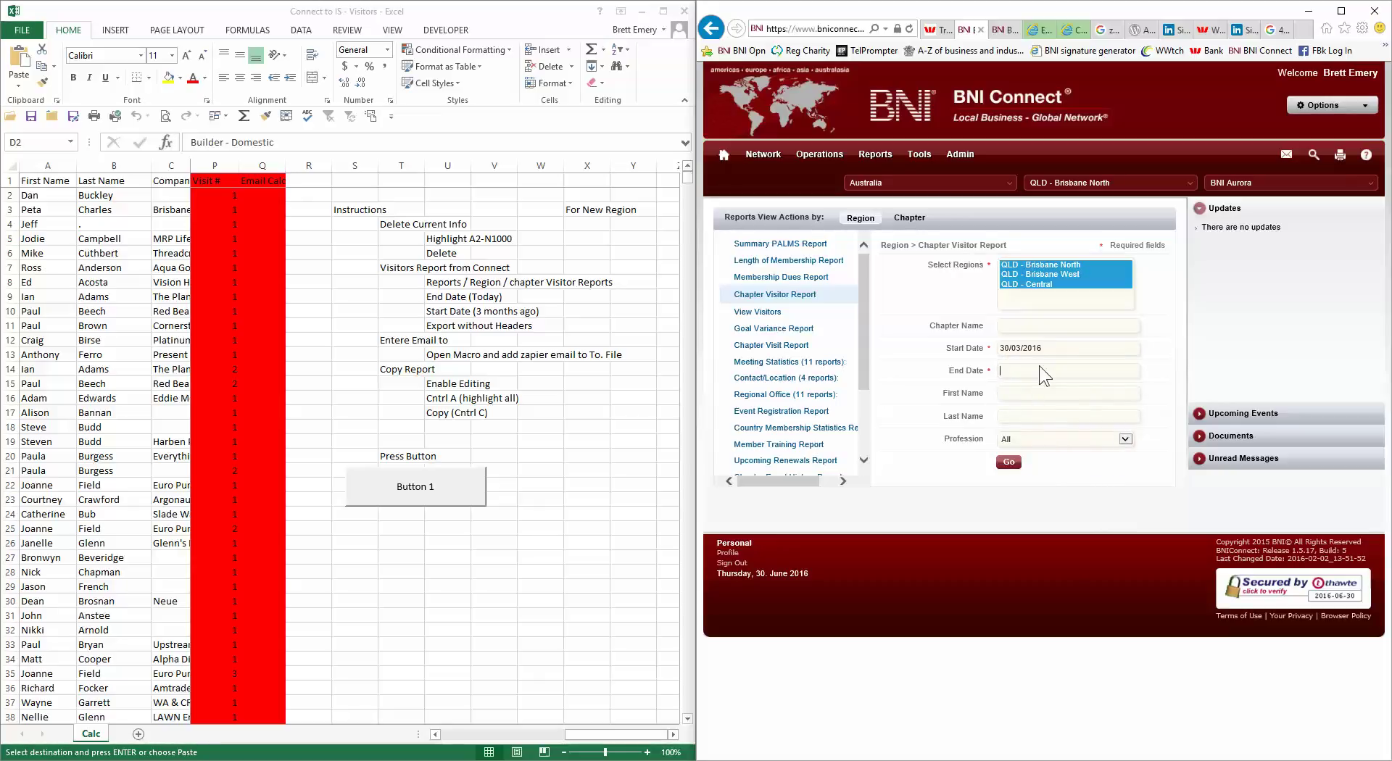
left_click(1044, 371)
left_click(1084, 478)
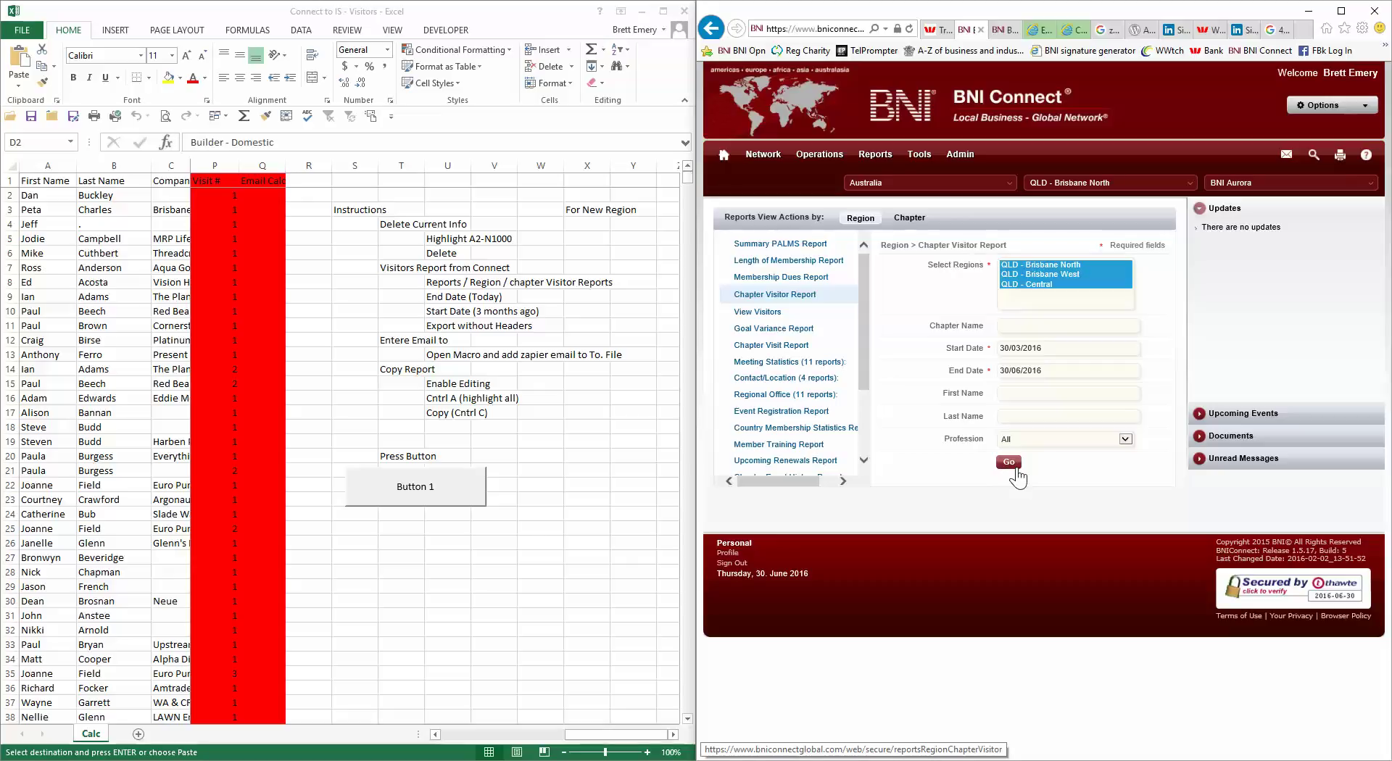
left_click(1010, 464)
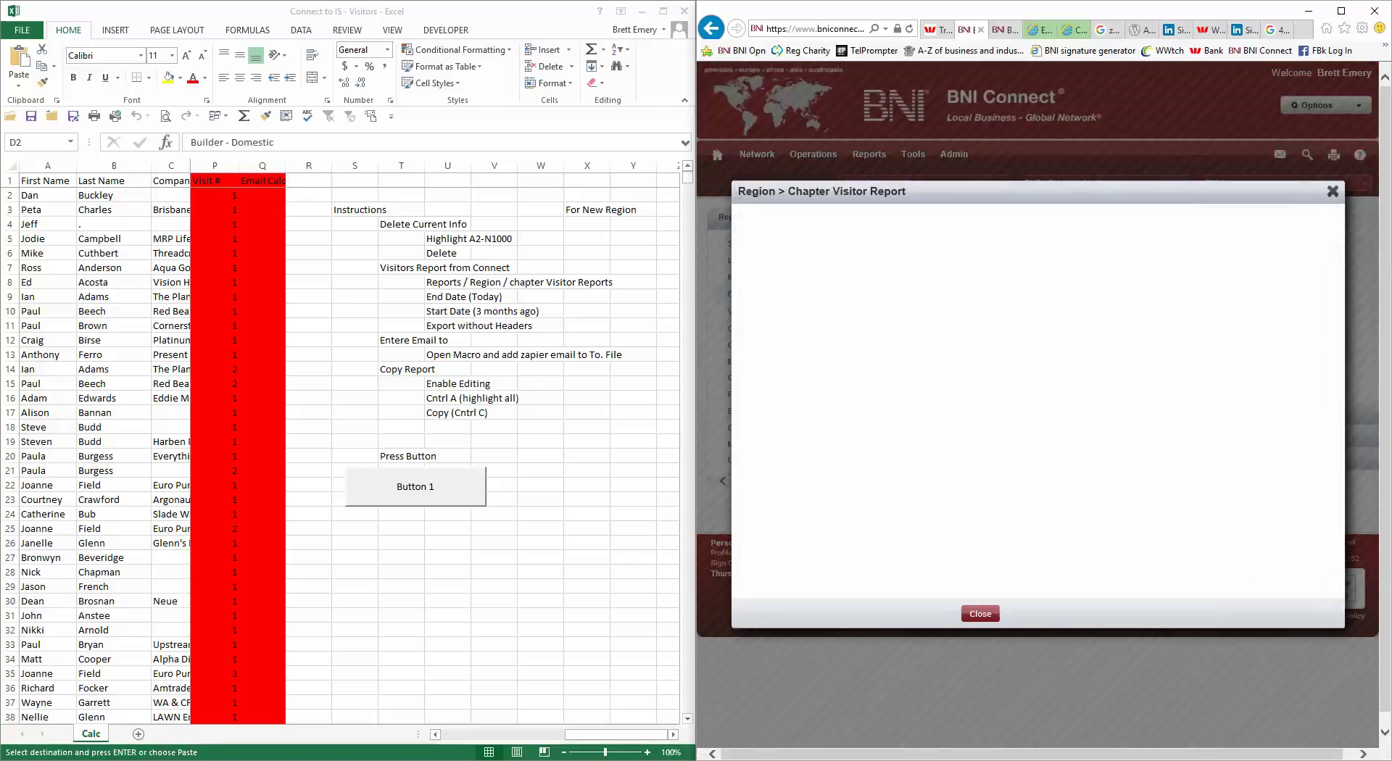
Export the visitor report without headers and open it directly in Excel, accepting the format warning
scroll(1040, 351, "down", 15)
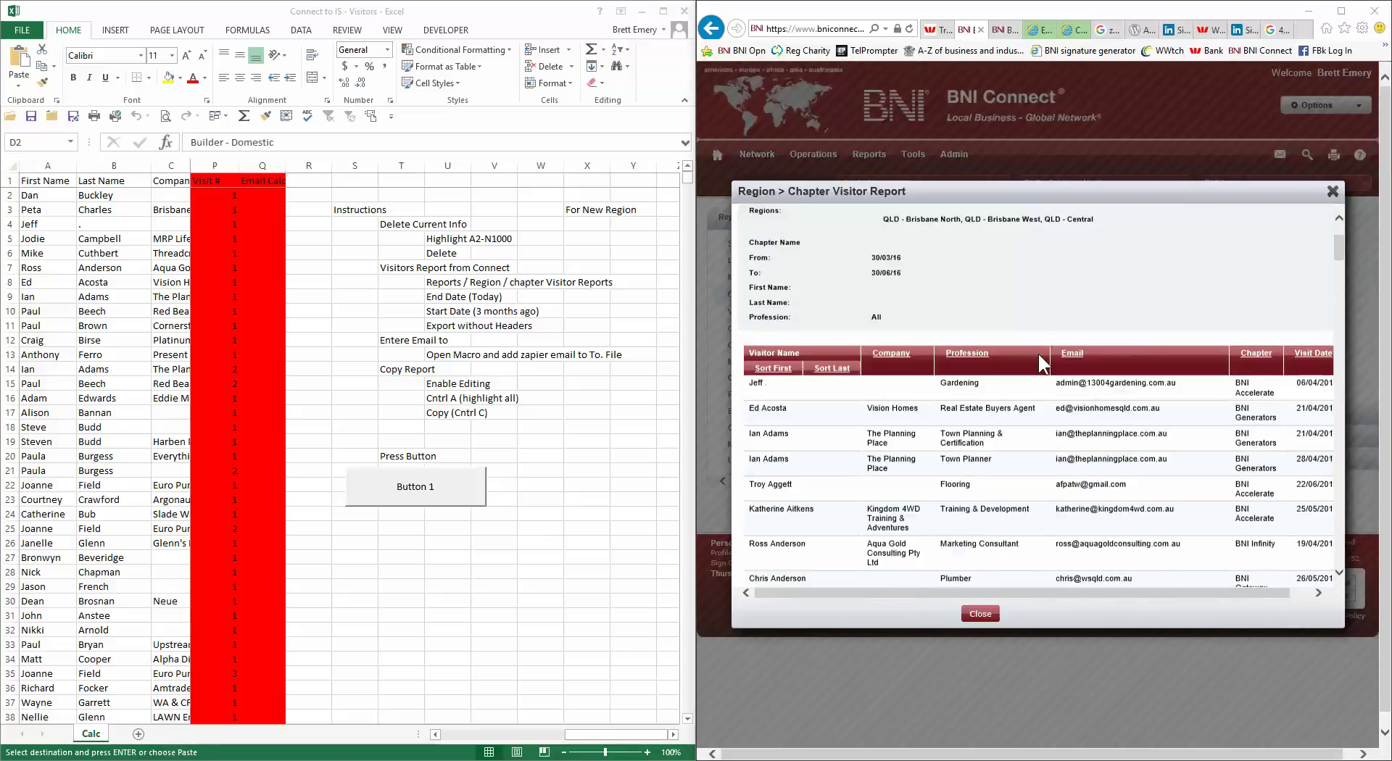
scroll(1038, 354, "down", 15)
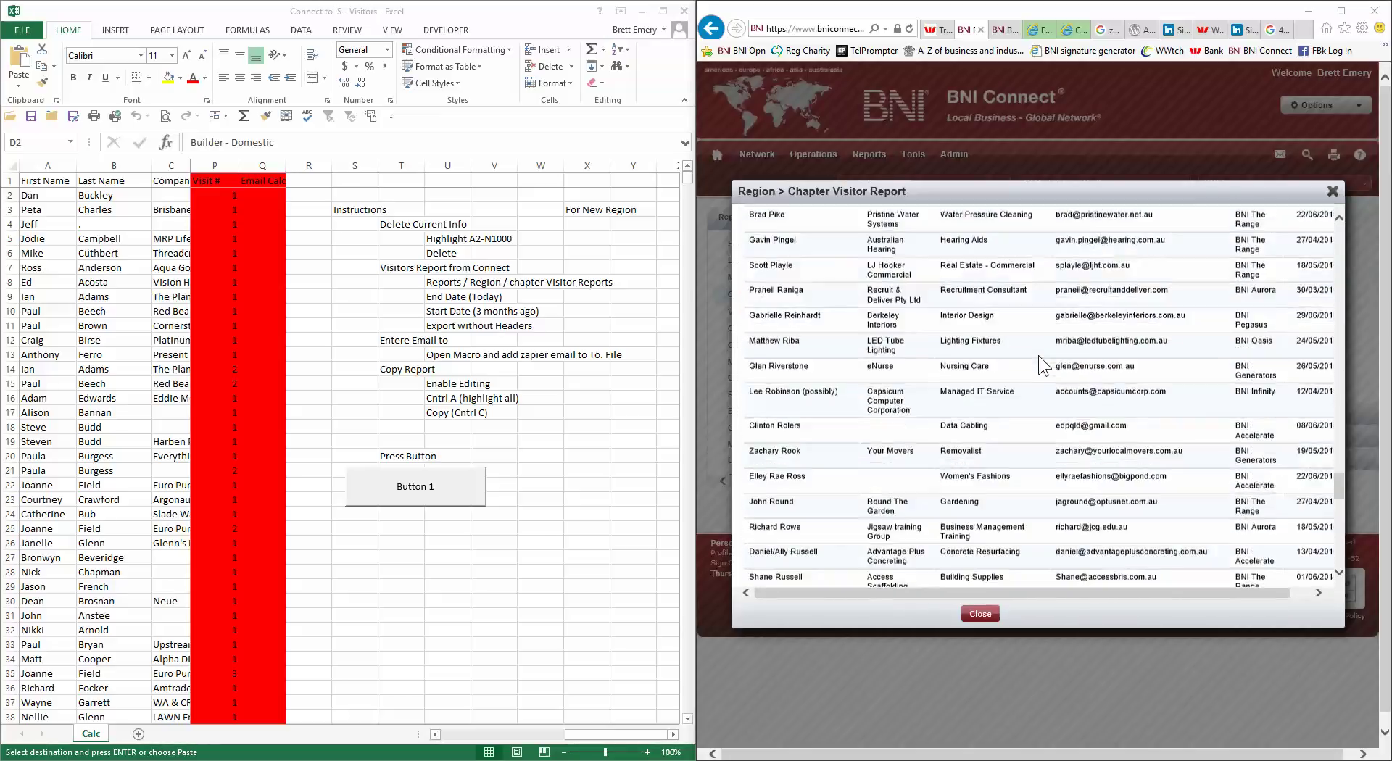
scroll(1034, 369, "up", 20)
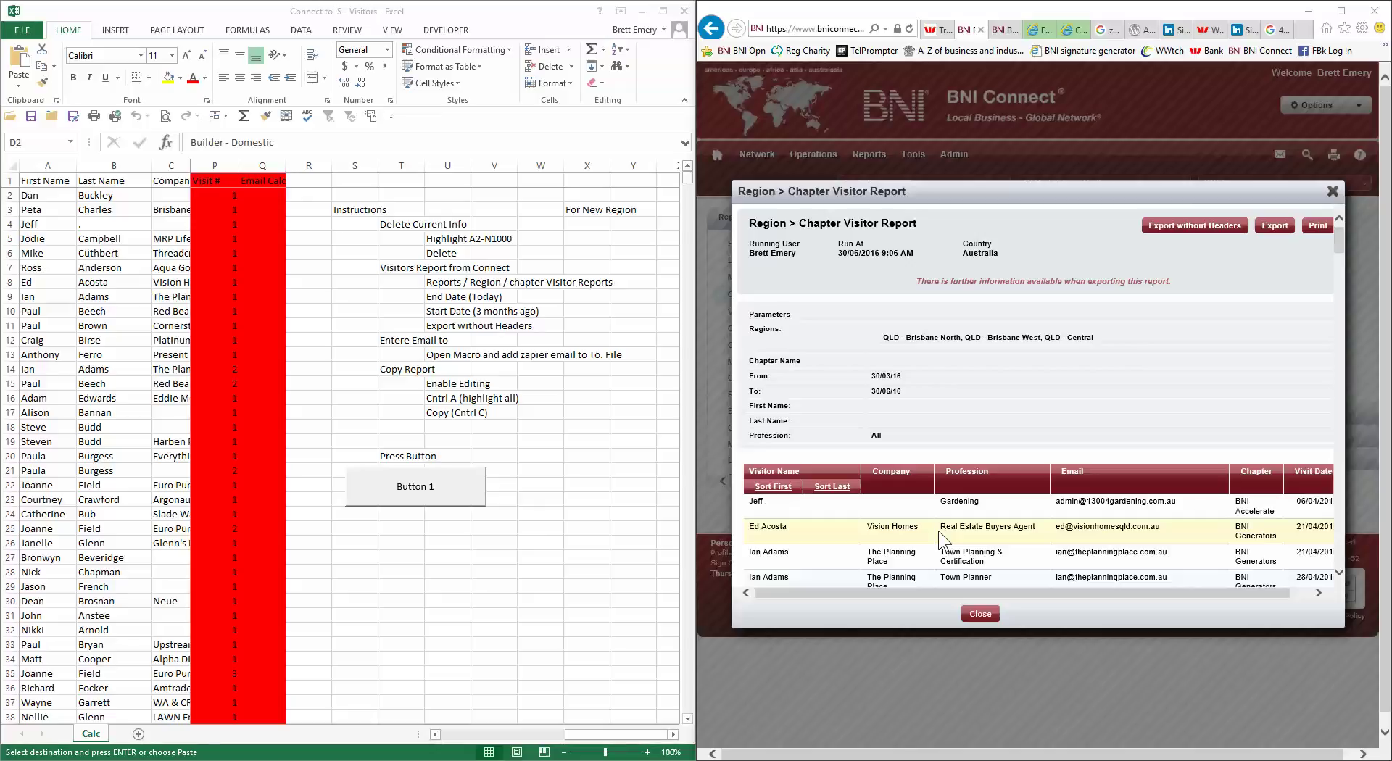
left_click(1191, 226)
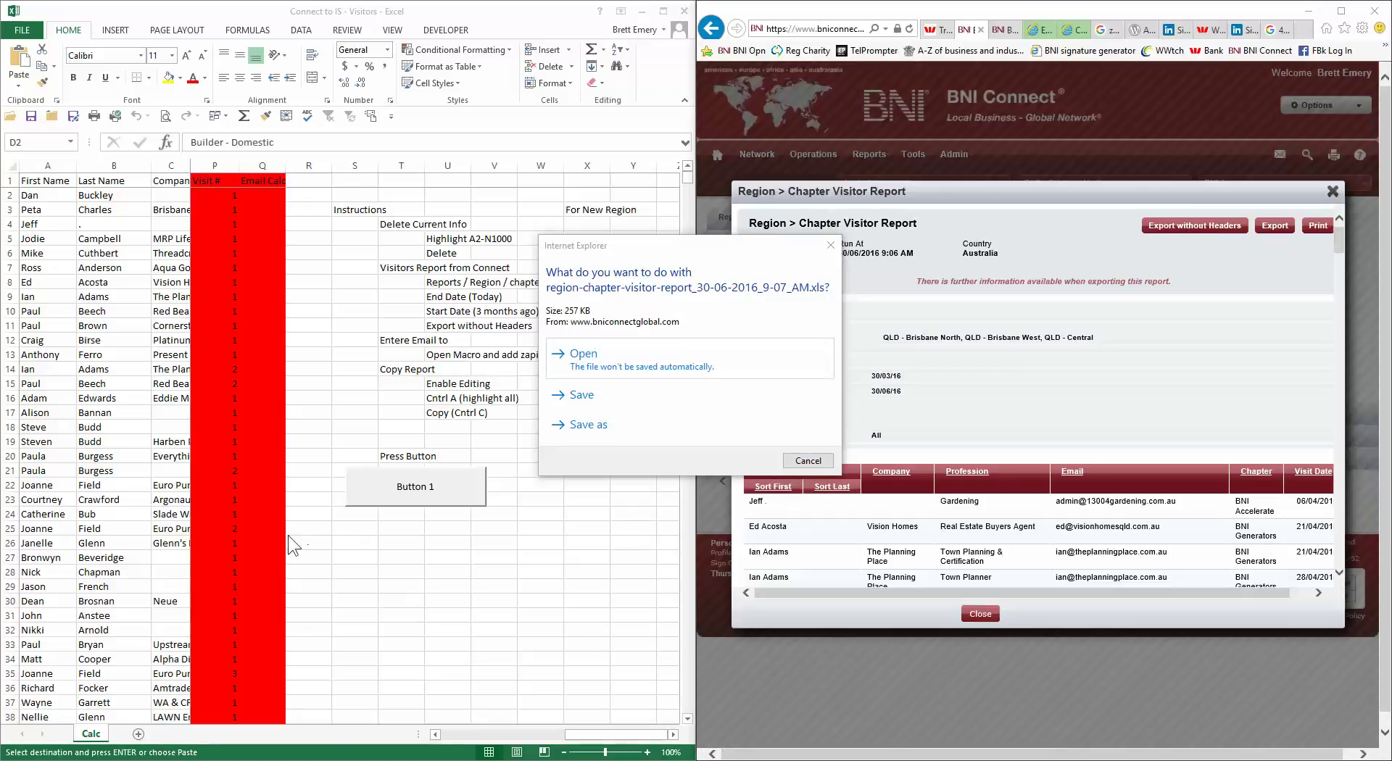
left_click(663, 375)
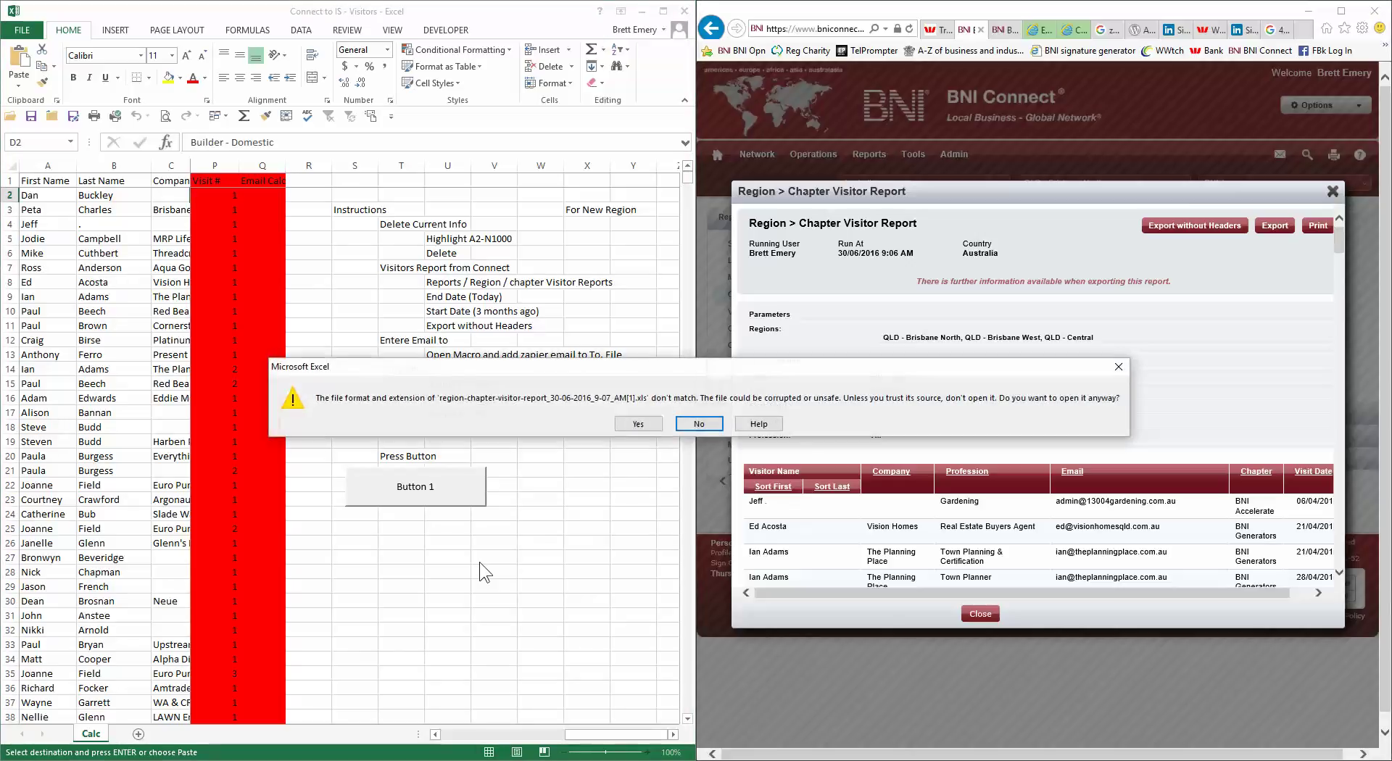
left_click(638, 424)
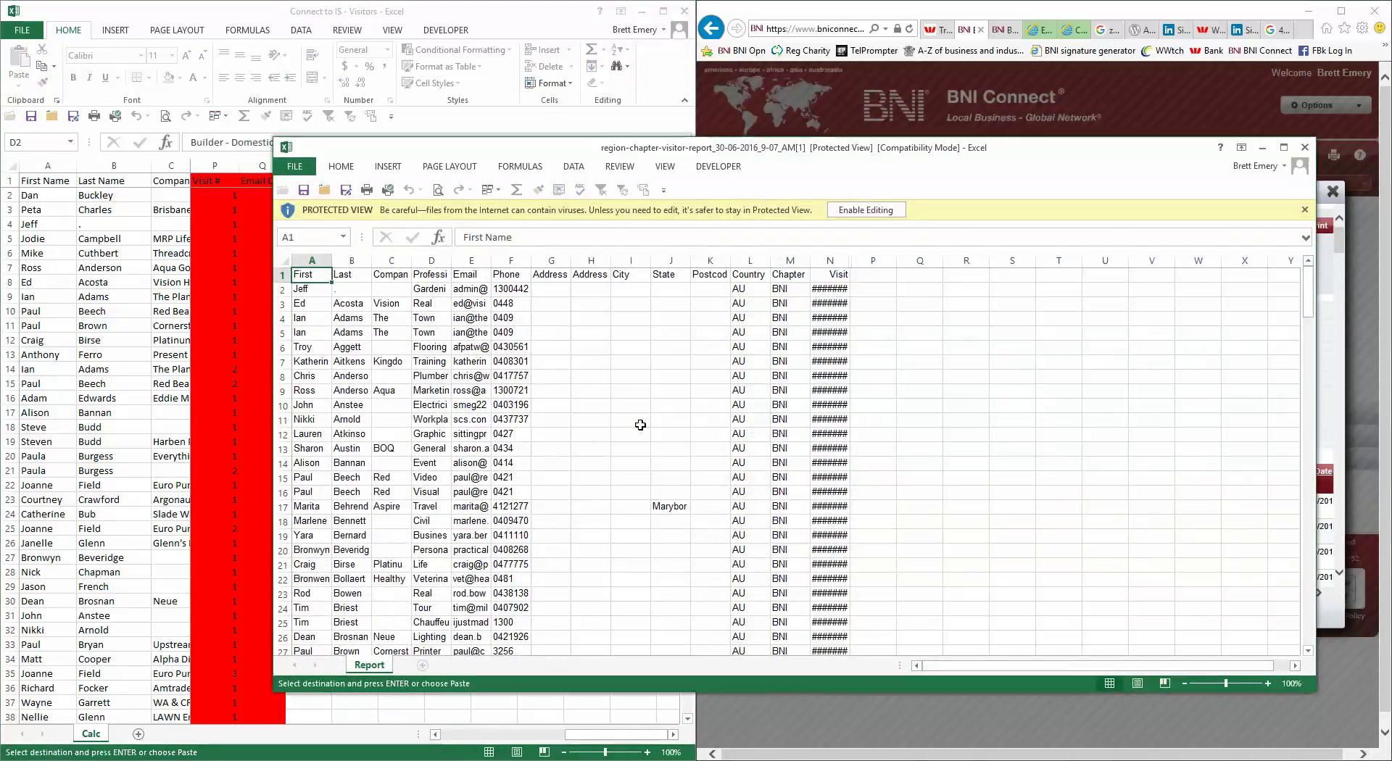
Snap the report workbook to the right half, enable editing, then return to the Calc sheet
key("super+Right")
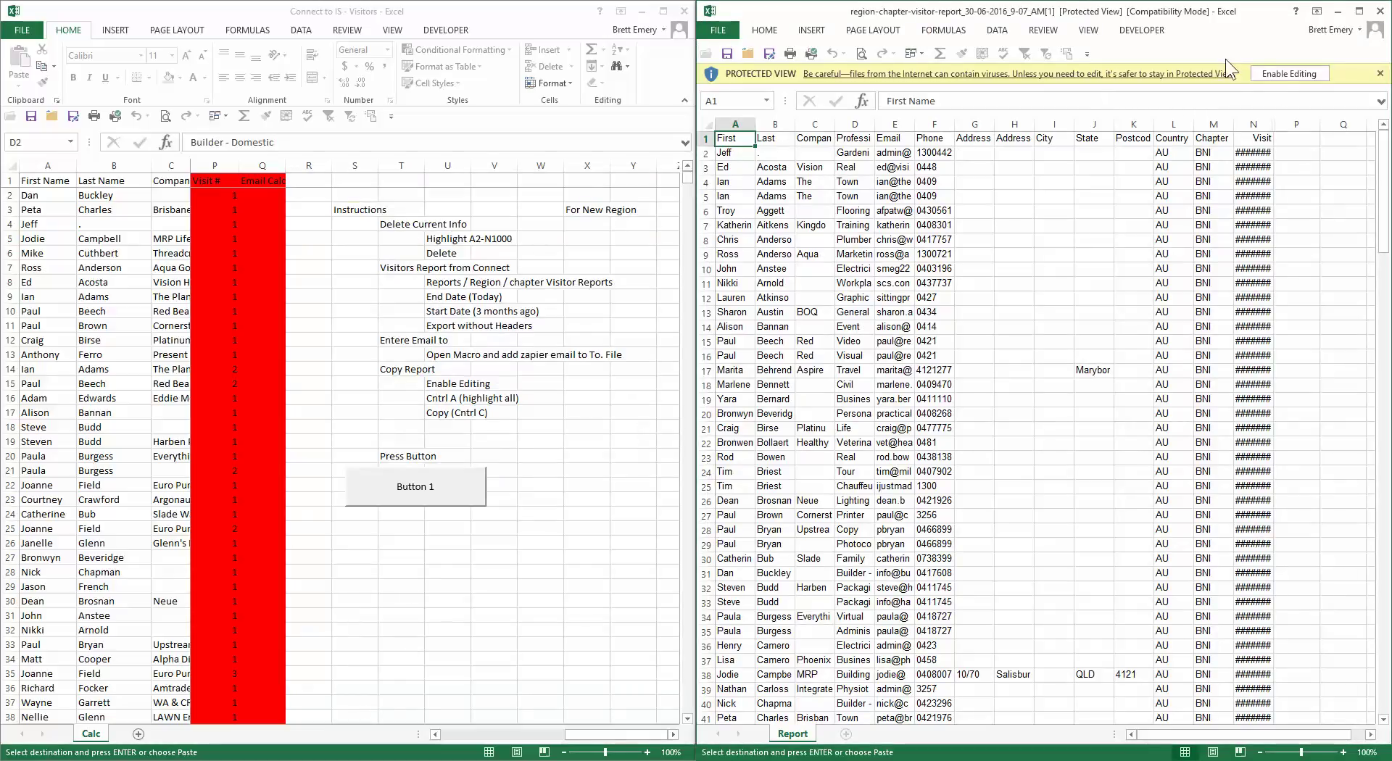
left_click(1266, 75)
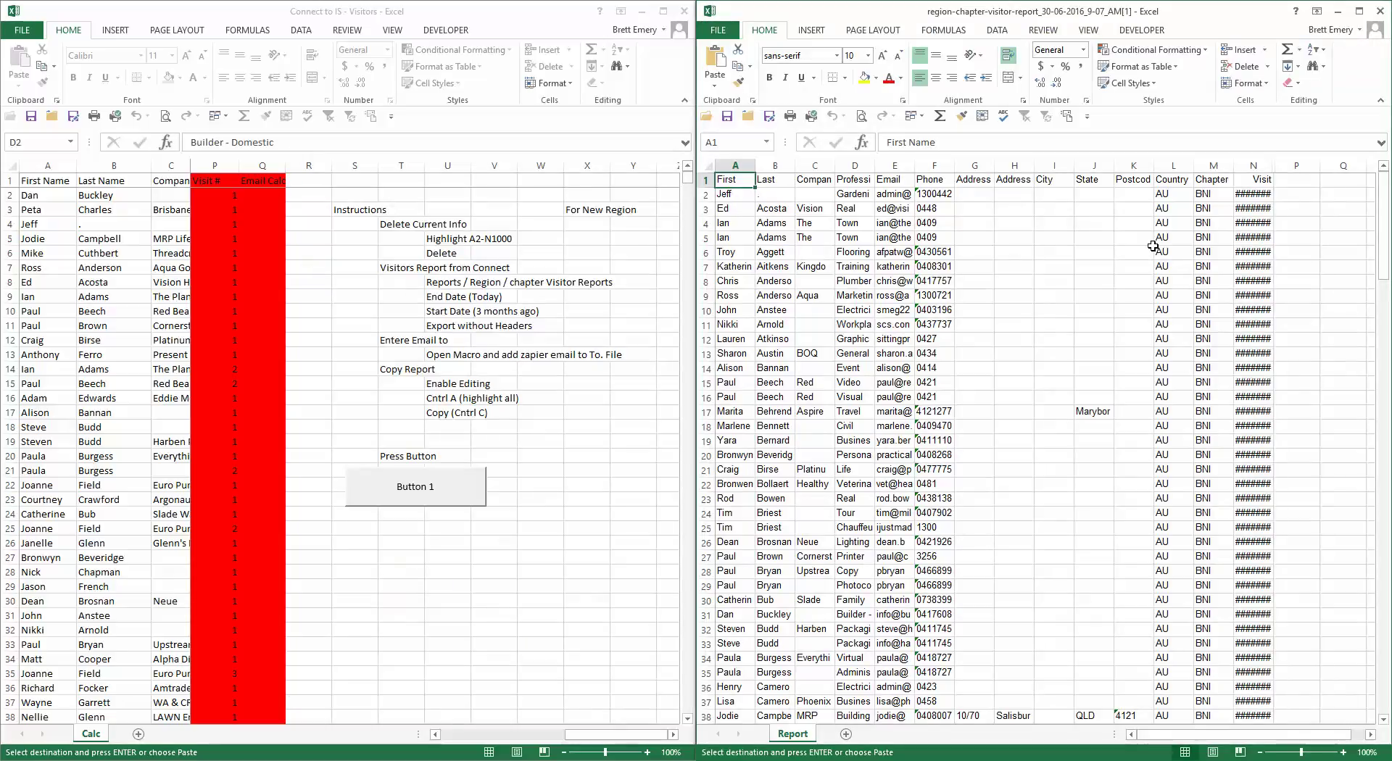
left_click(1039, 279)
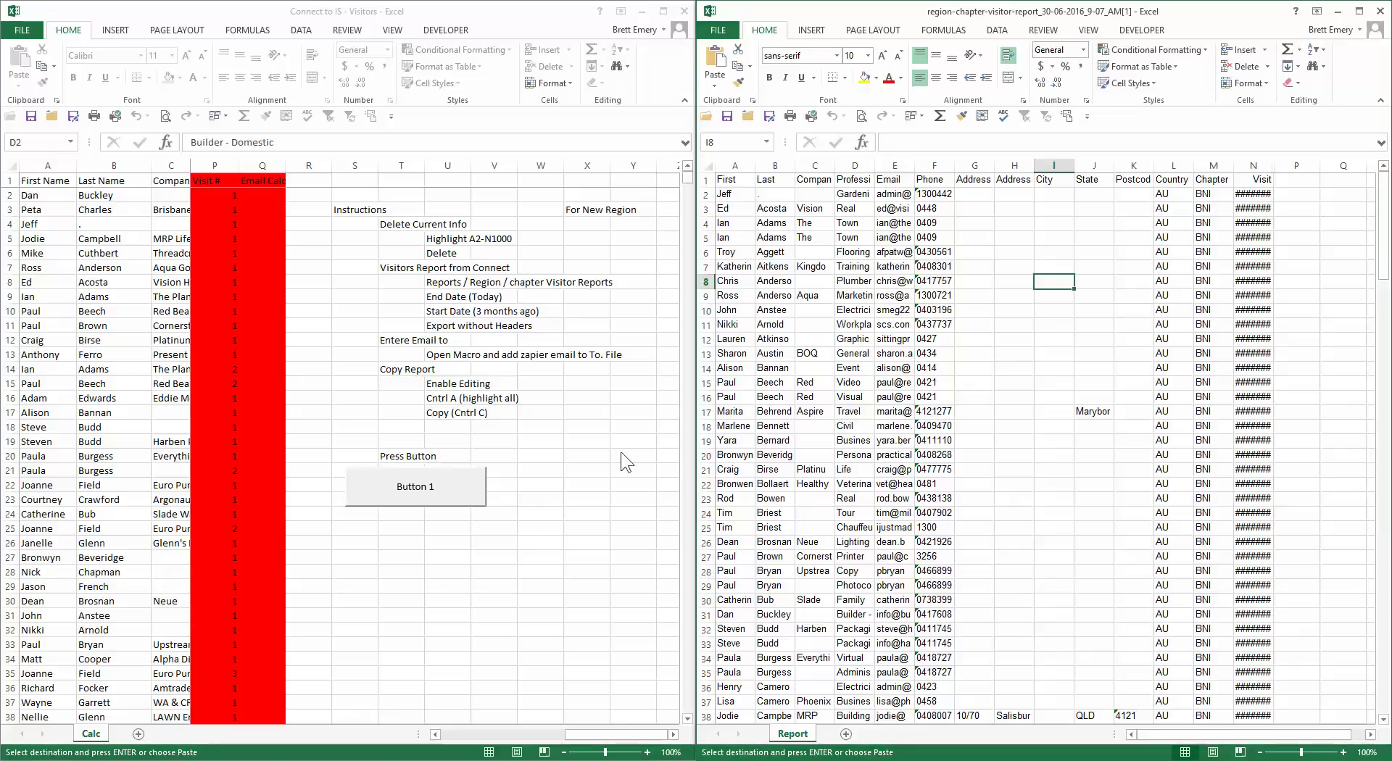
left_click(81, 368)
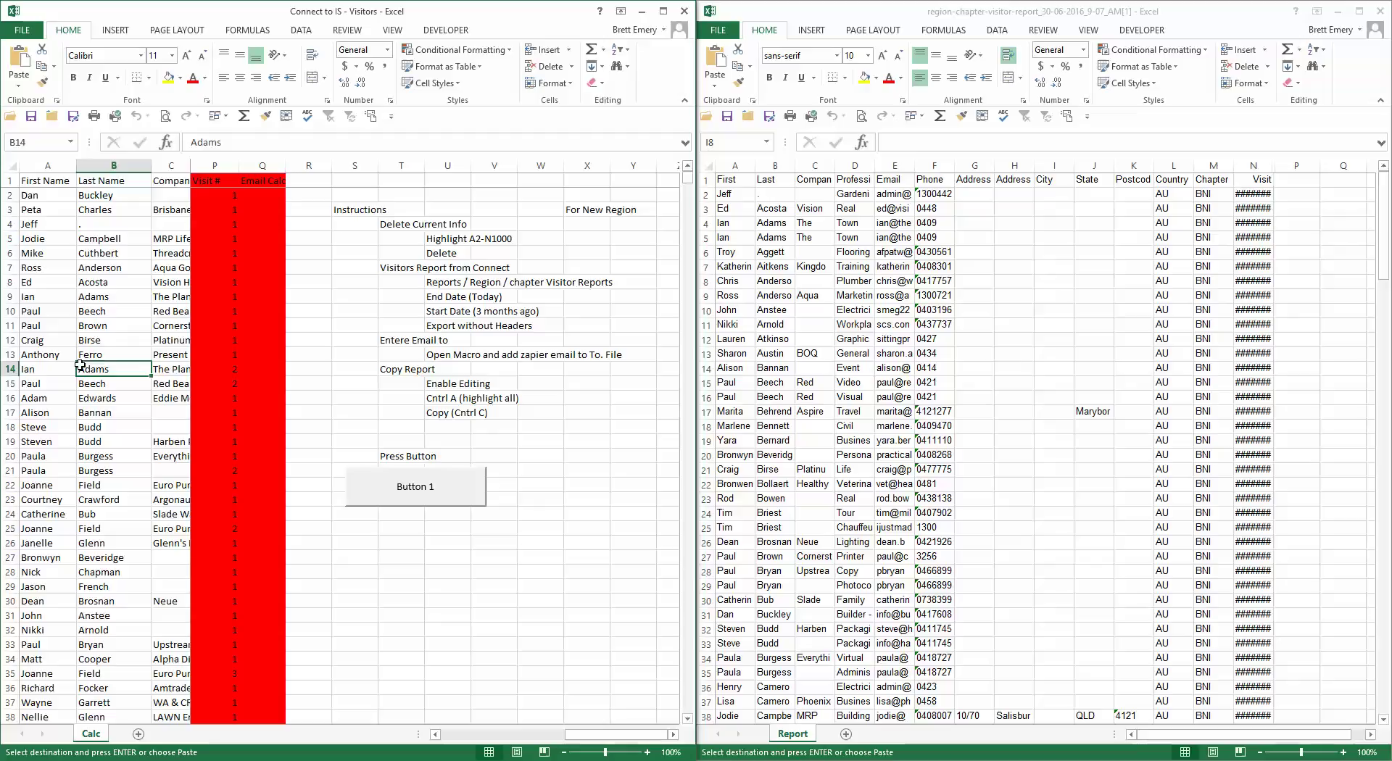
Select the old visitor data in A2:N183 and delete it
left_click(92, 314)
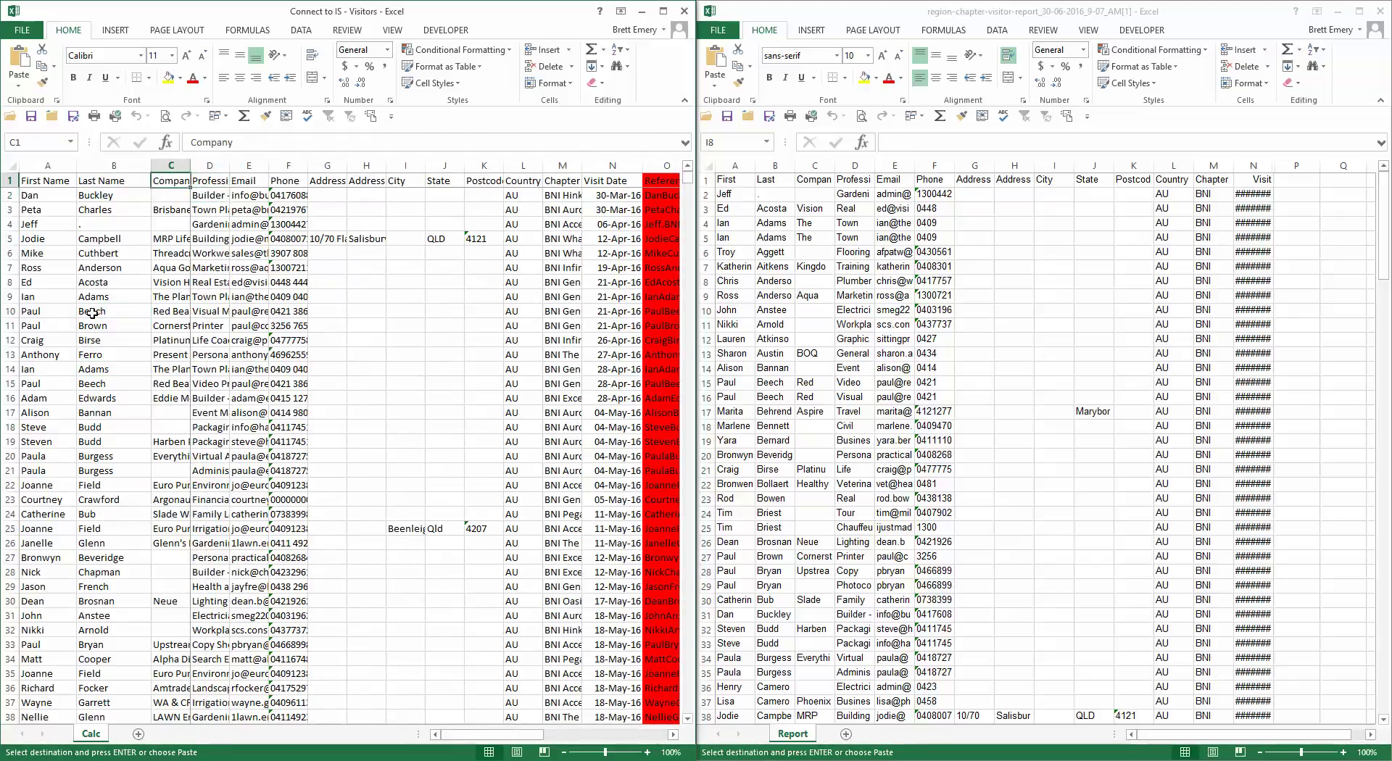
key("Down")
key("Home")
key("shift+Right")
key("shift+Right")
key("shift+Right")
key("shift+Right")
key("shift+Right")
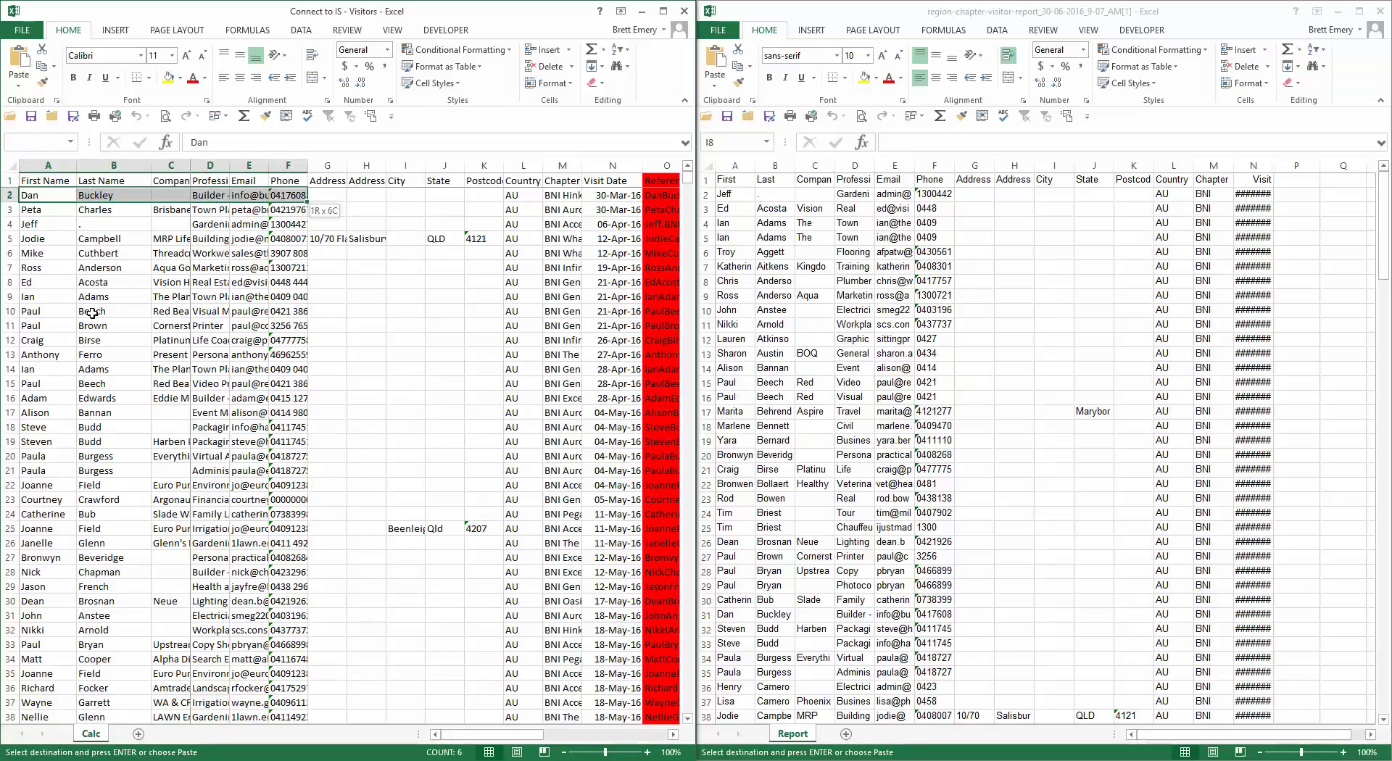
key("shift+Right")
key("shift+Right")
key("shift+Right")
key("shift+Right")
key("shift+Right")
key("shift+Right")
key("shift+Right")
key("shift+Right")
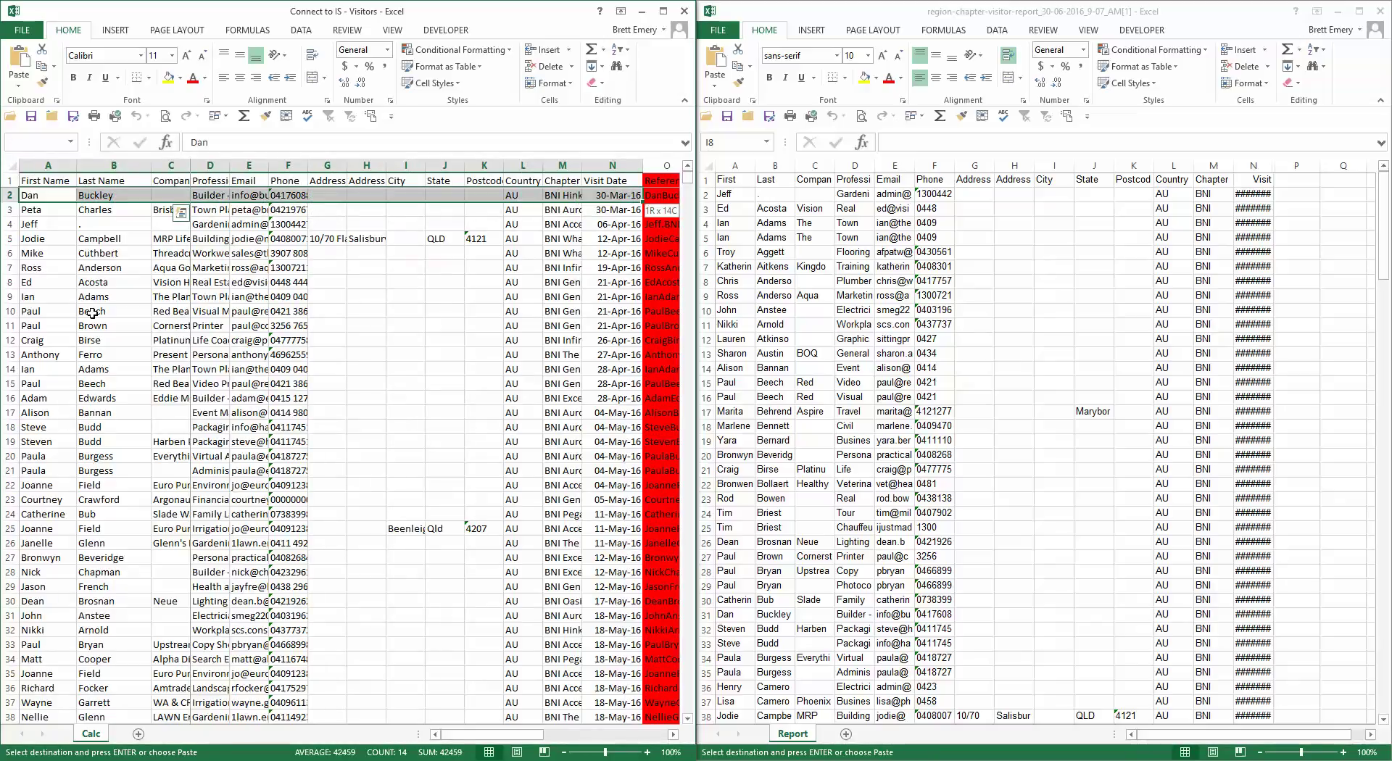
key("ctrl+shift+Down")
key("Escape")
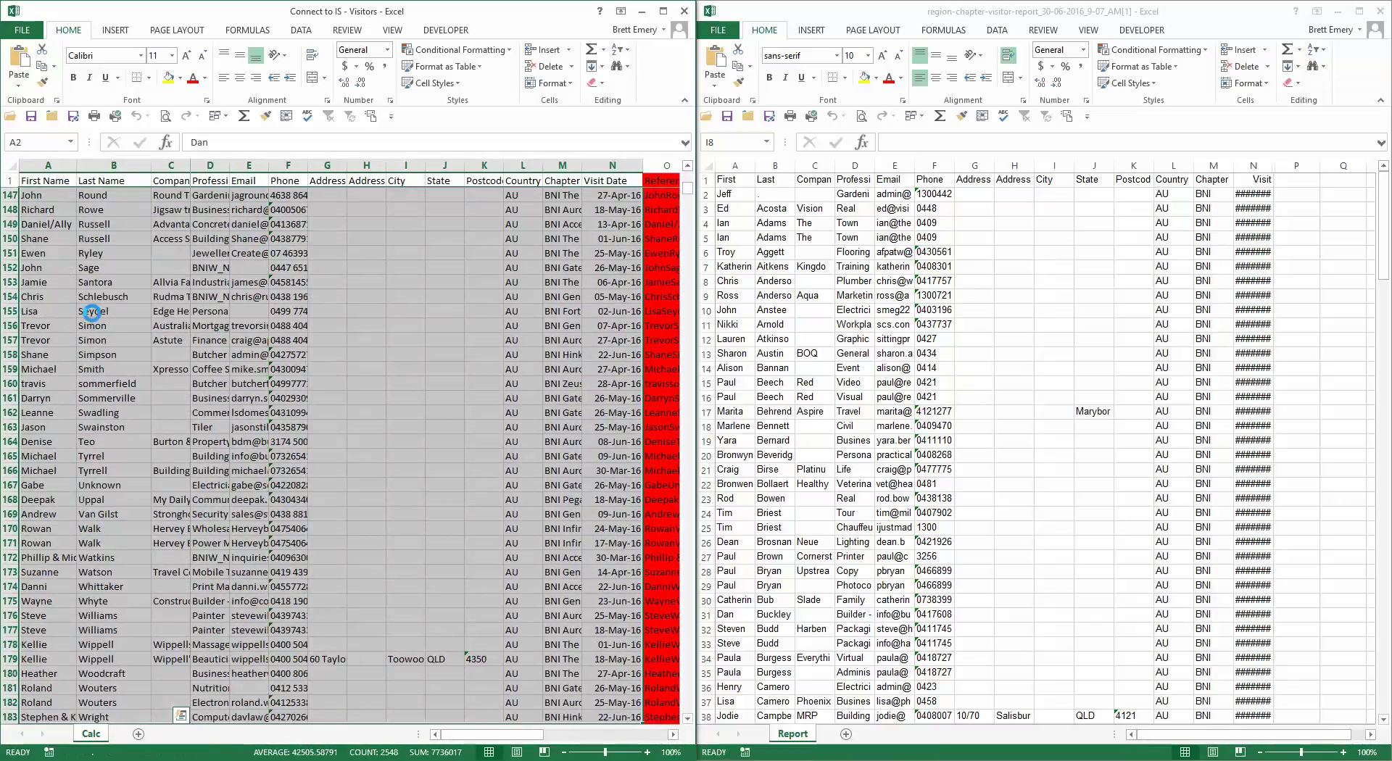
key("Delete")
Read through the sheet's instructions down to the Enable Editing entry
key("Right")
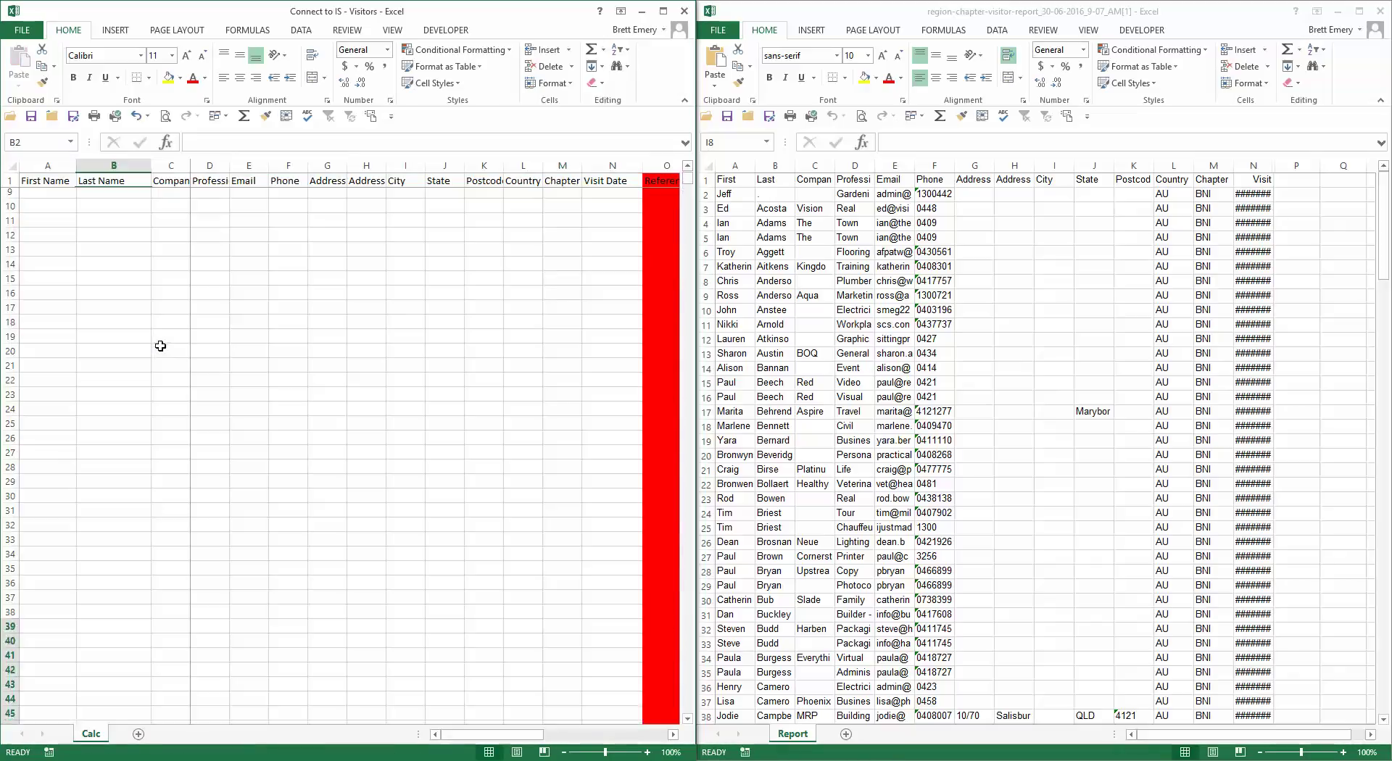
key("Right")
key("Right")
key("Right")
key("Right")
key("Right")
key("Right")
key("Right")
key("Right")
key("Right")
key("Right")
key("Right")
key("Right")
key("Right")
key("Right")
key("Right")
key("Right")
key("Right")
key("Right")
key("Right")
key("Right")
key("Down")
key("Down")
key("Down")
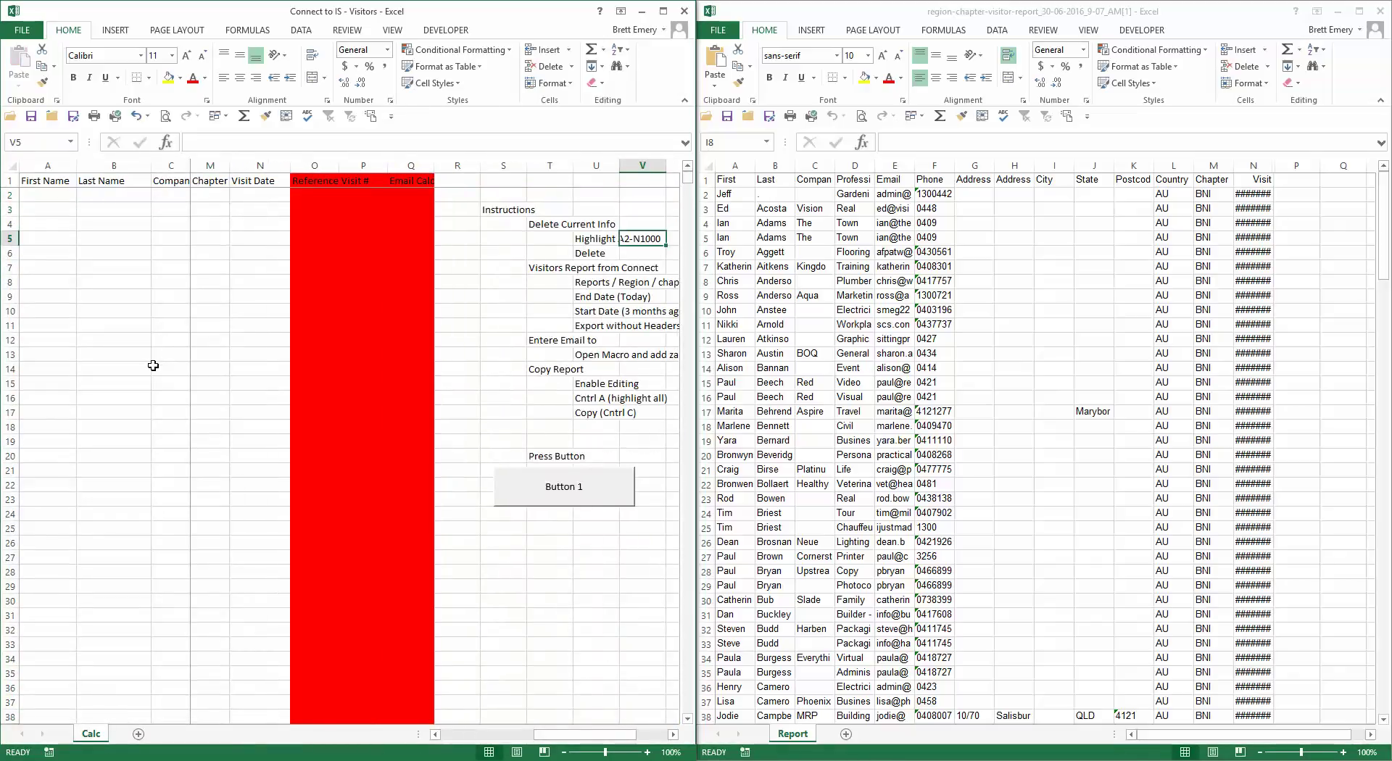
key("Down")
key("Left")
key("Down")
key("Down")
key("Down")
key("Down")
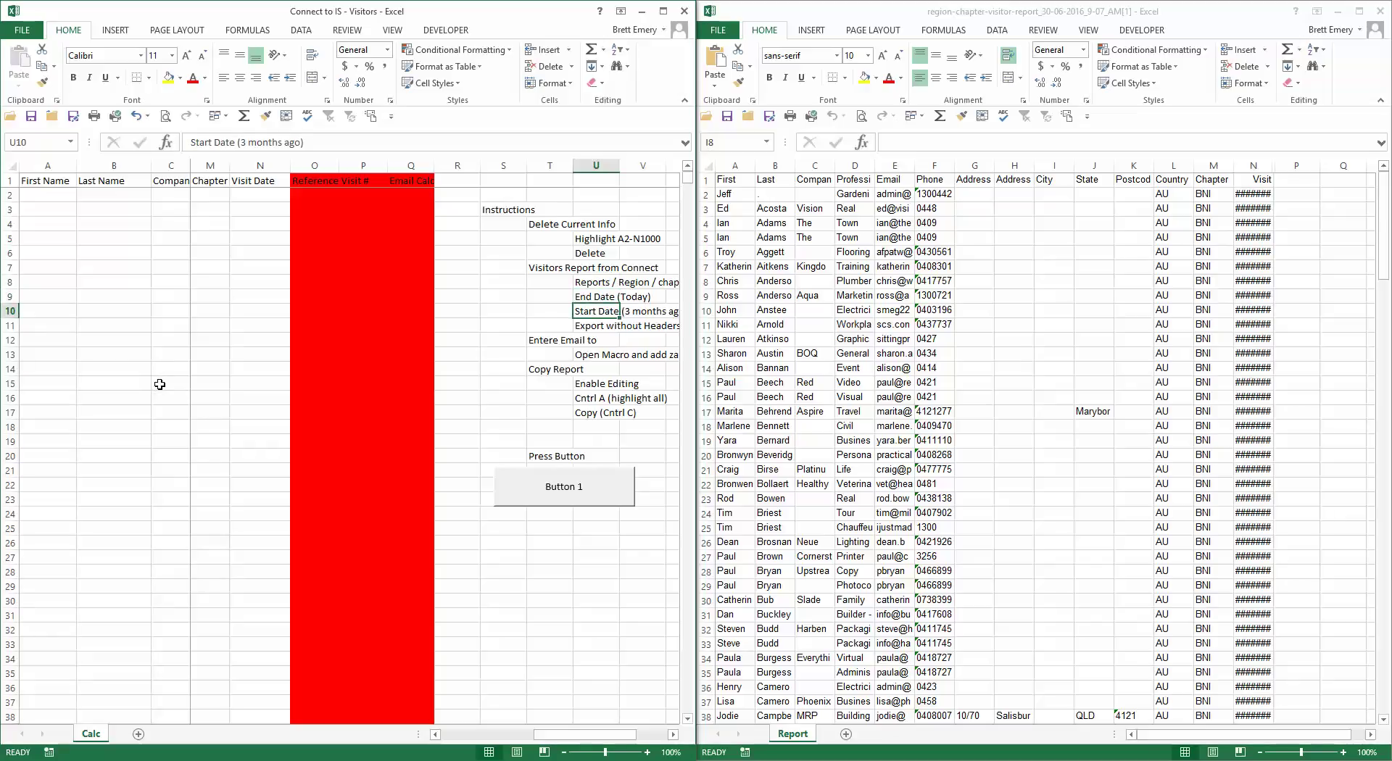
key("Down")
key("Down")
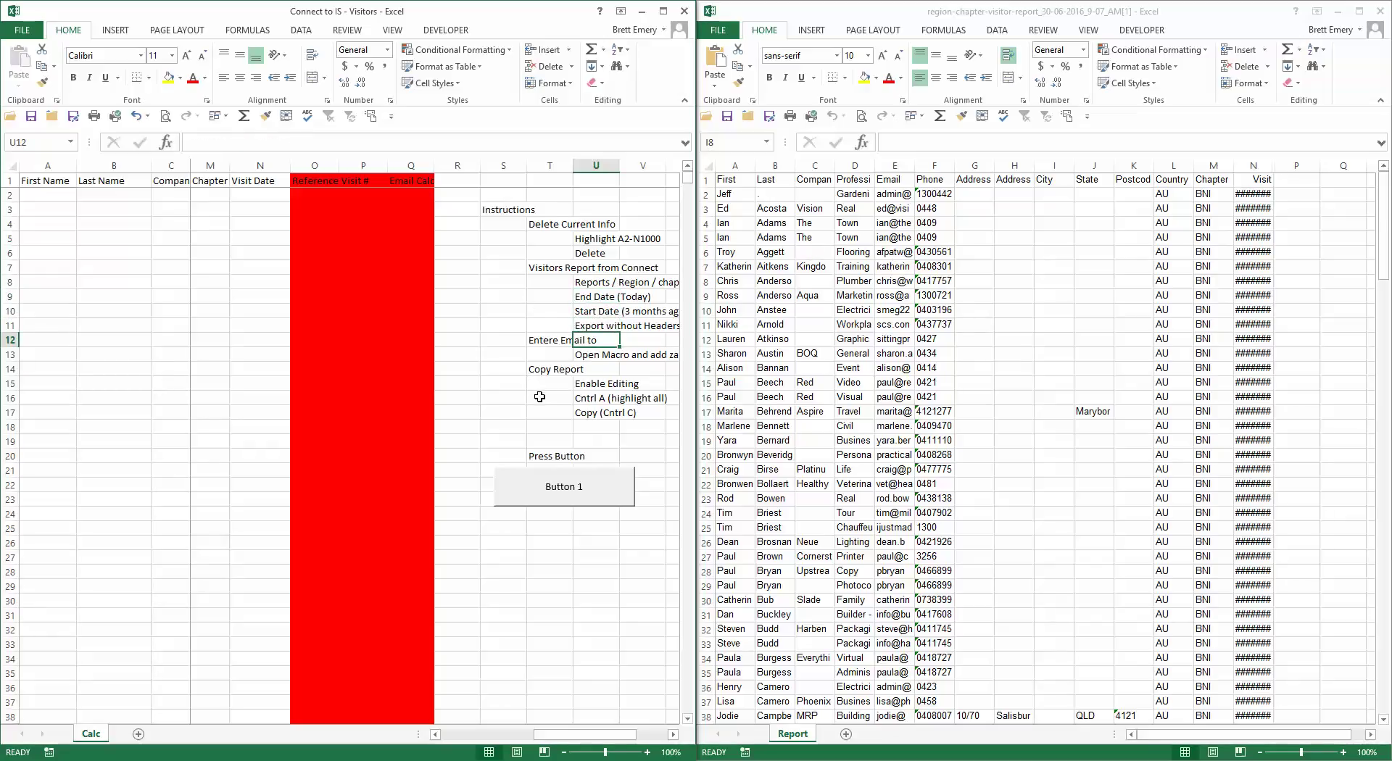
key("Down")
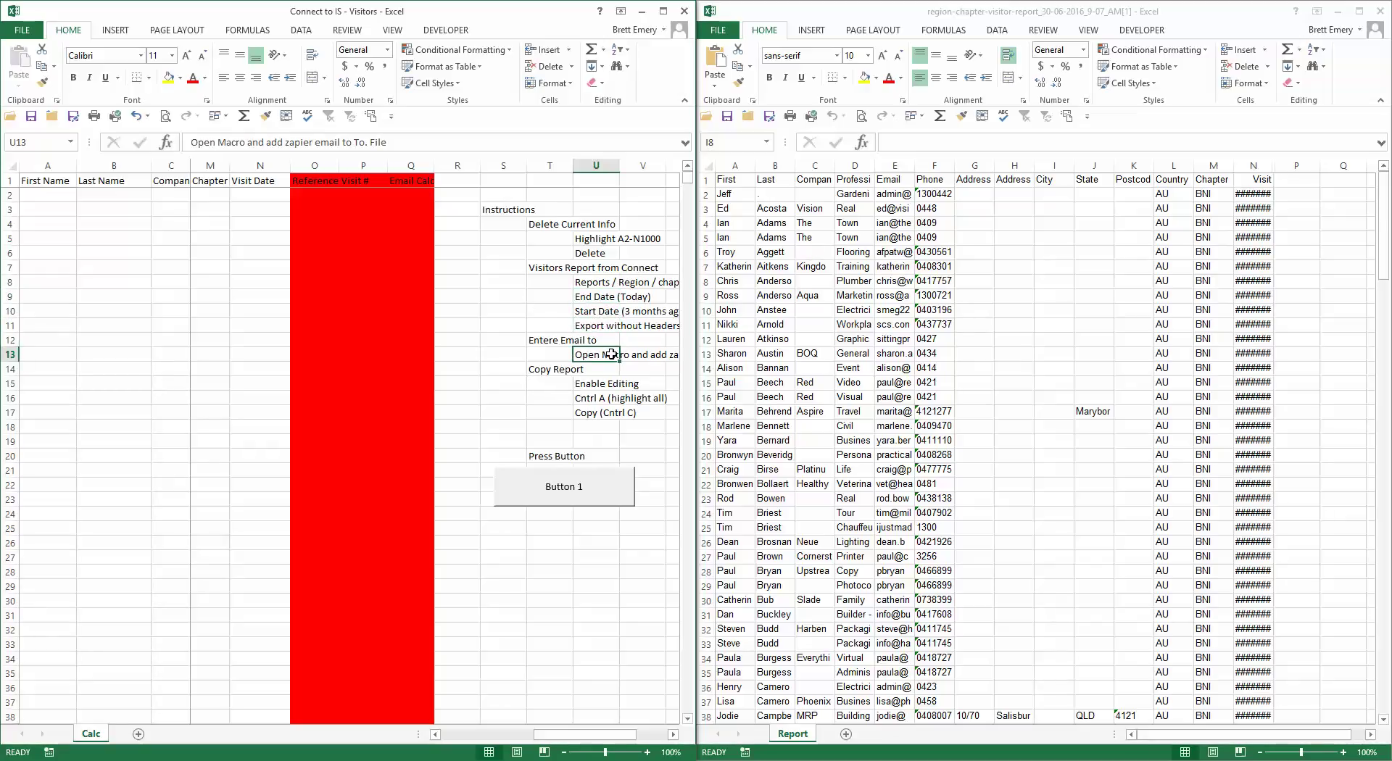
key("Down")
key("Down")
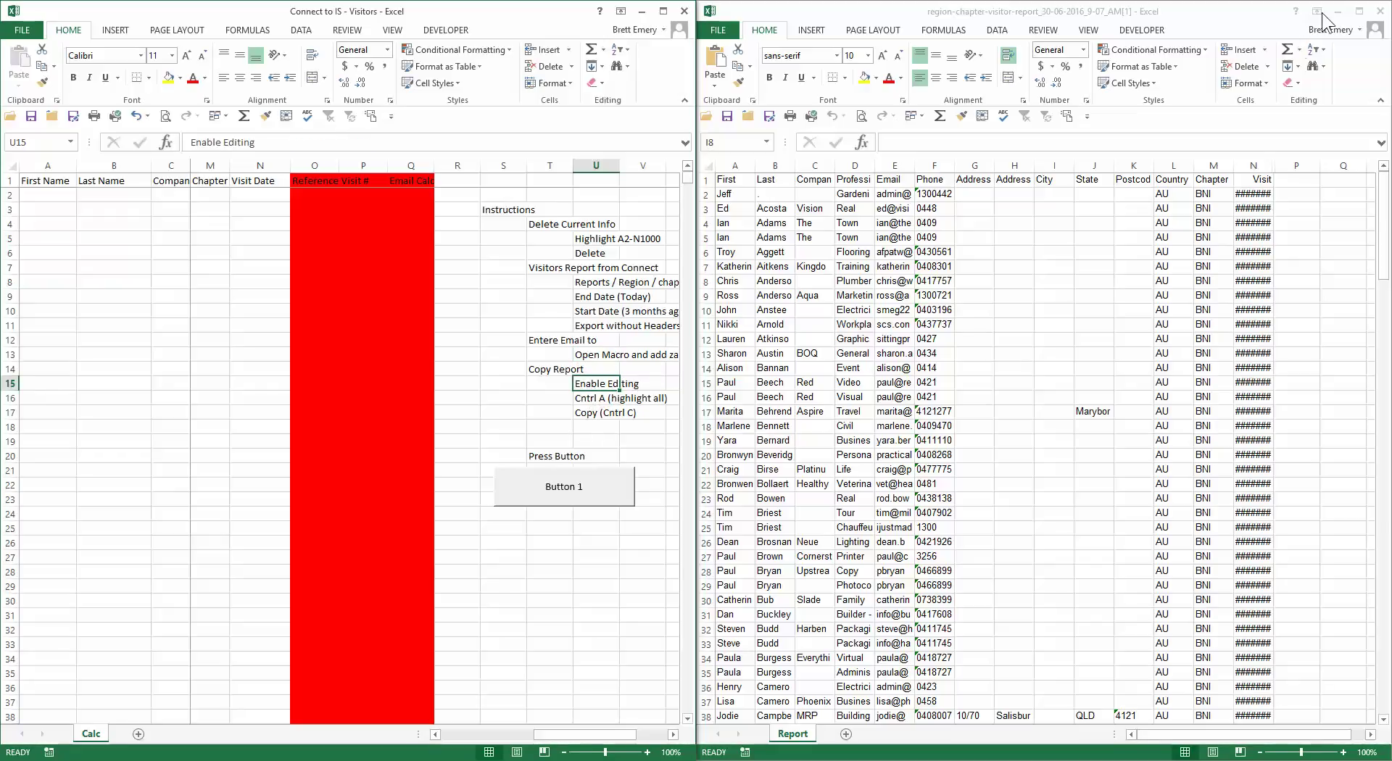
Copy all the Report workbook's data and run the Calc sheet's Button 1 import macro
left_click(834, 260)
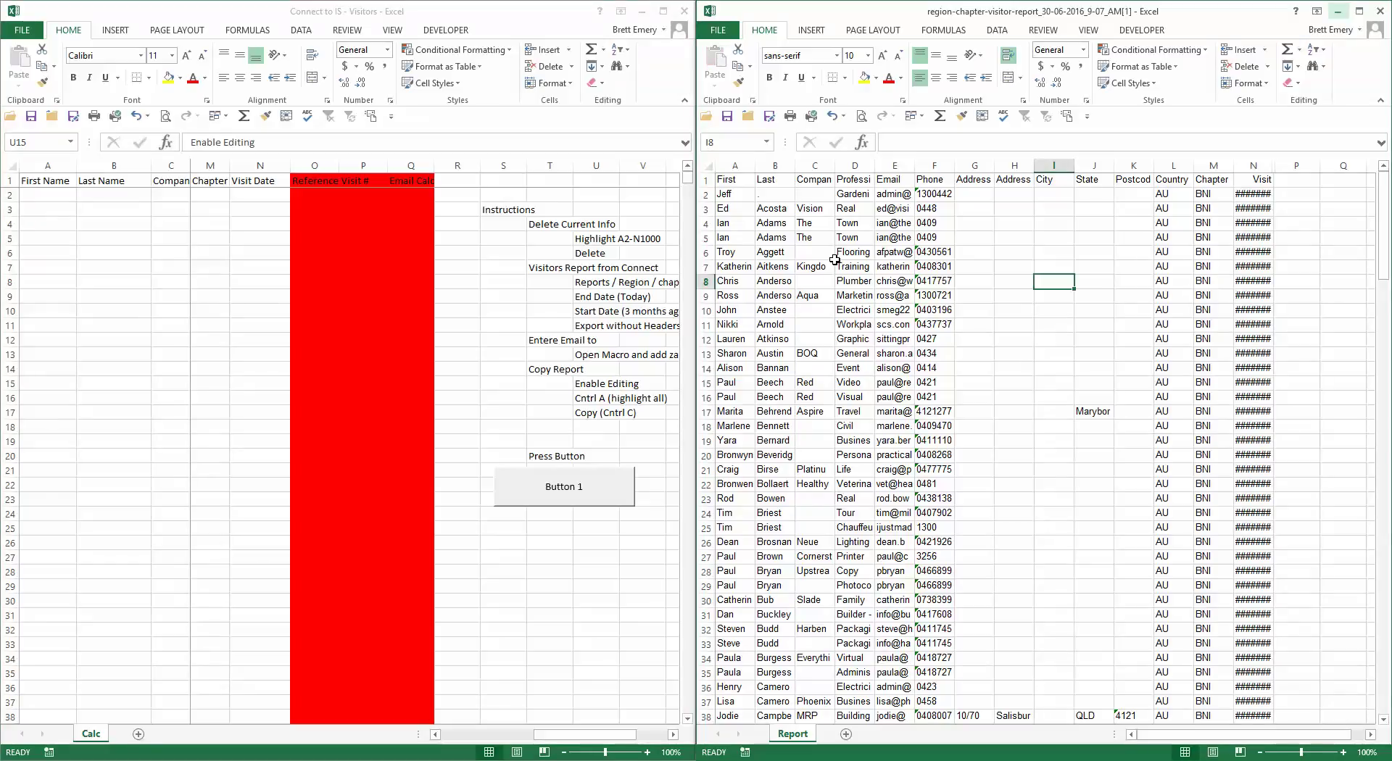
key("ctrl+a")
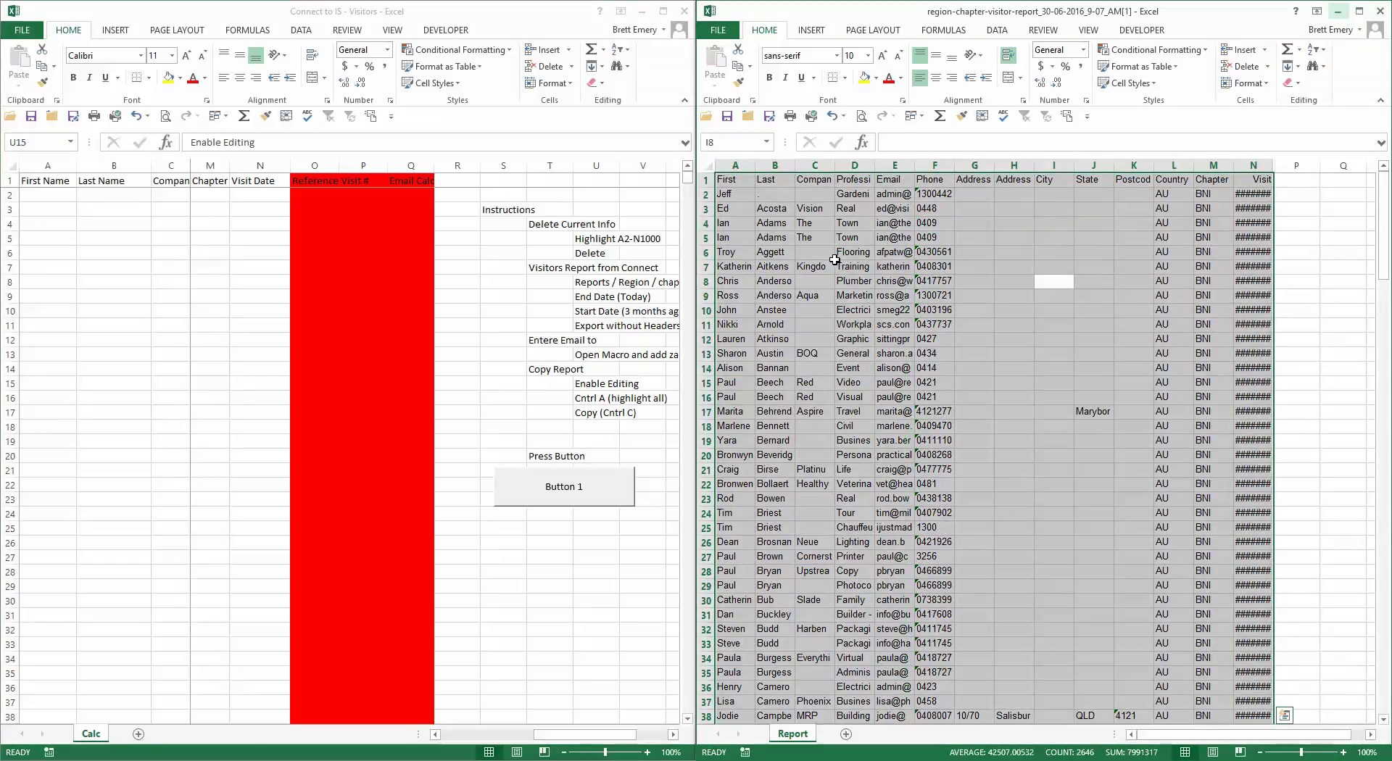
key("ctrl+c")
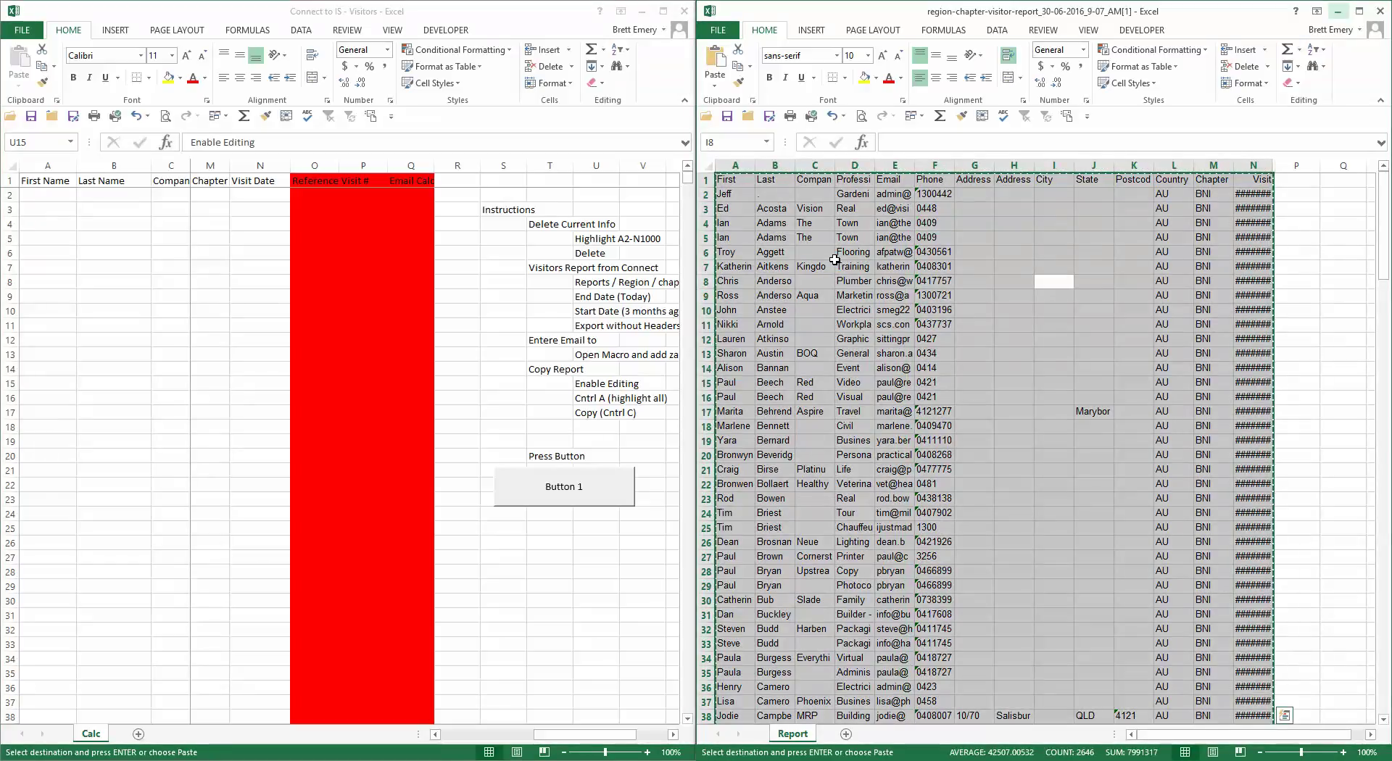
left_click(570, 496)
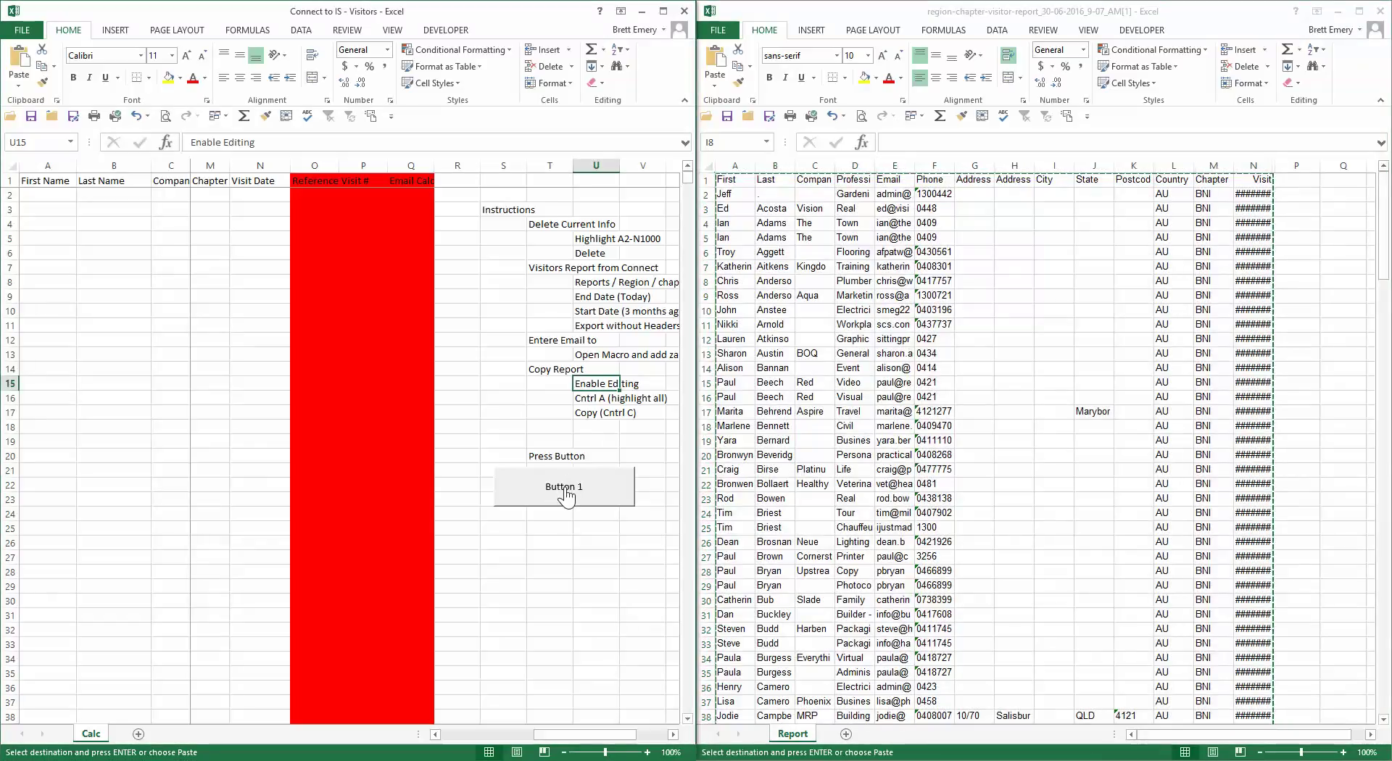
left_click(564, 487)
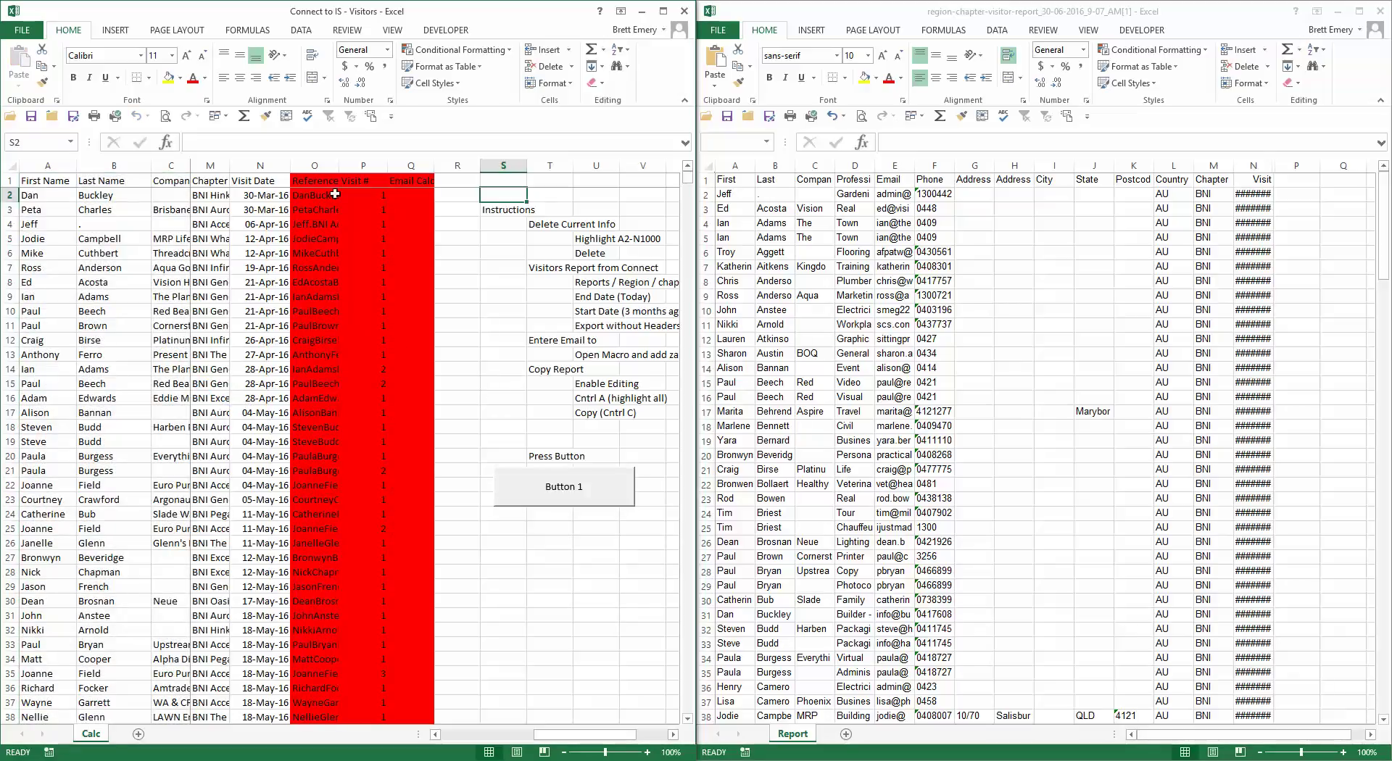
Bring Outlook forward and view Sent Items with the 'Connect Visitor Details' emails
mouse_move(218, 2)
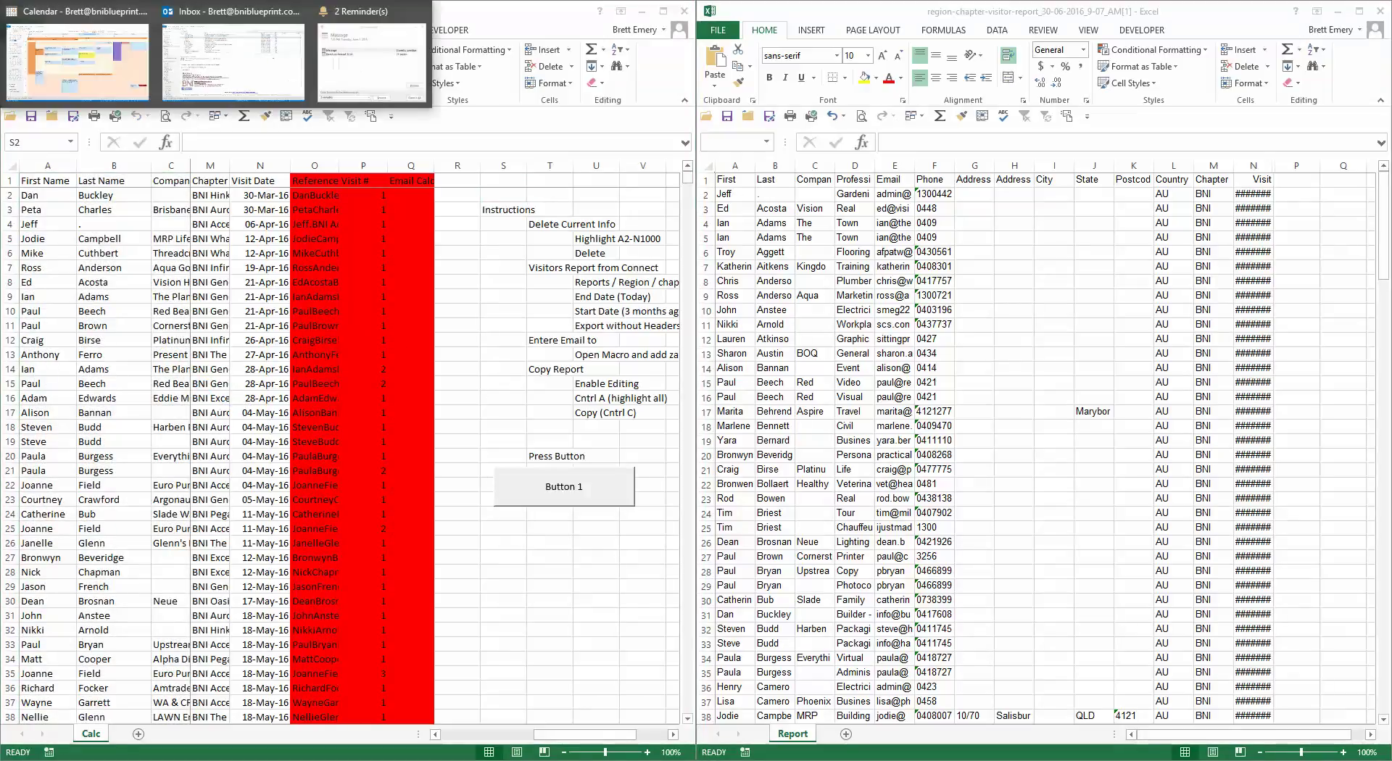
left_click(210, 64)
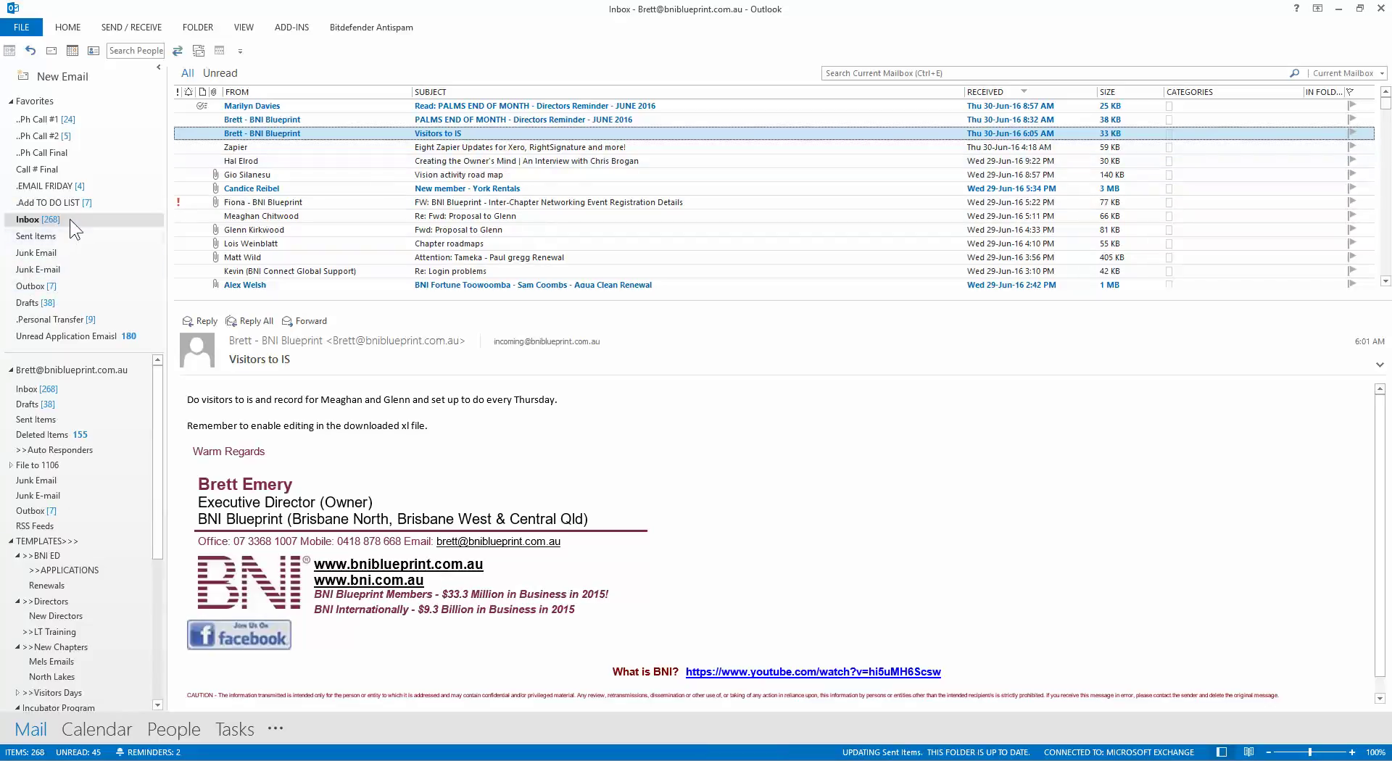
left_click(89, 234)
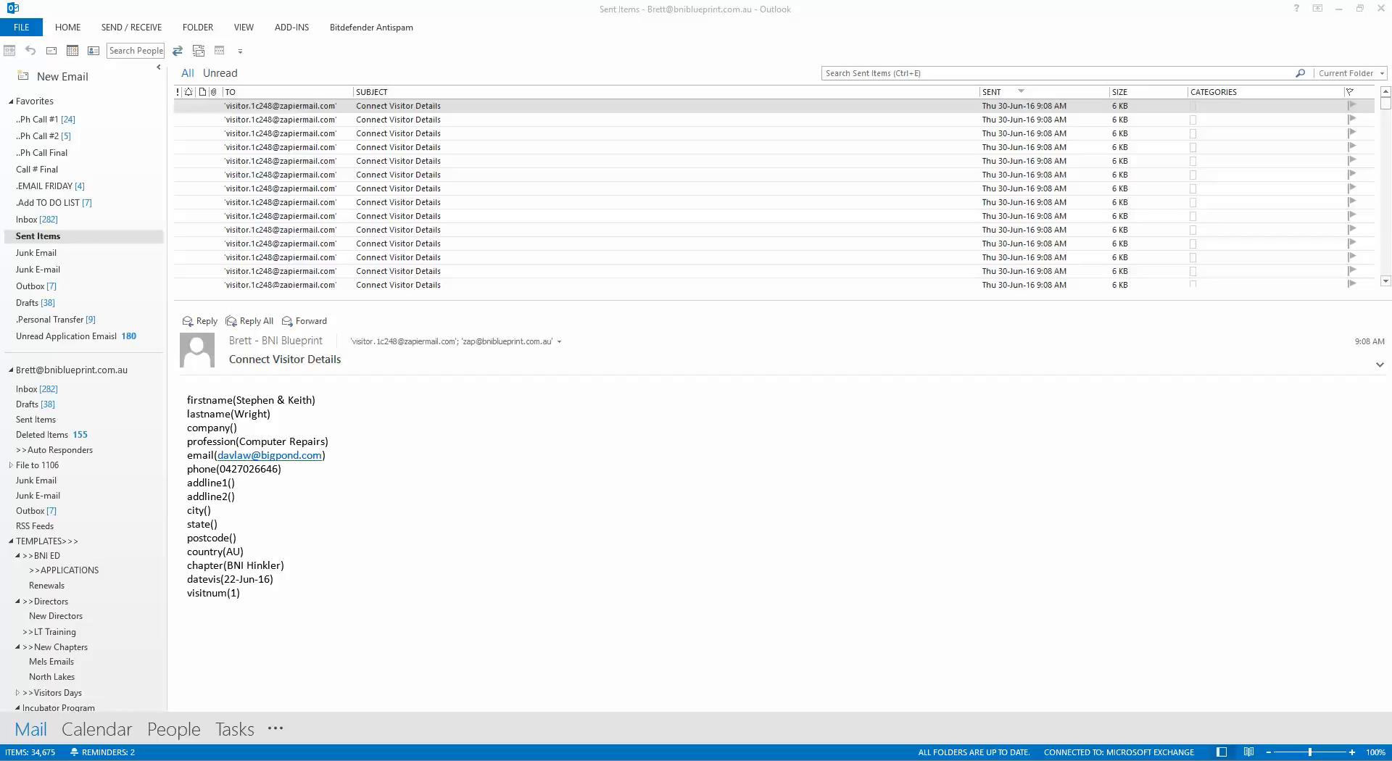
Reopen the [Nurture] Short Term Education 1.1 17Dec campaign's Performance tab to see 38 active contacts
left_click(400, 758)
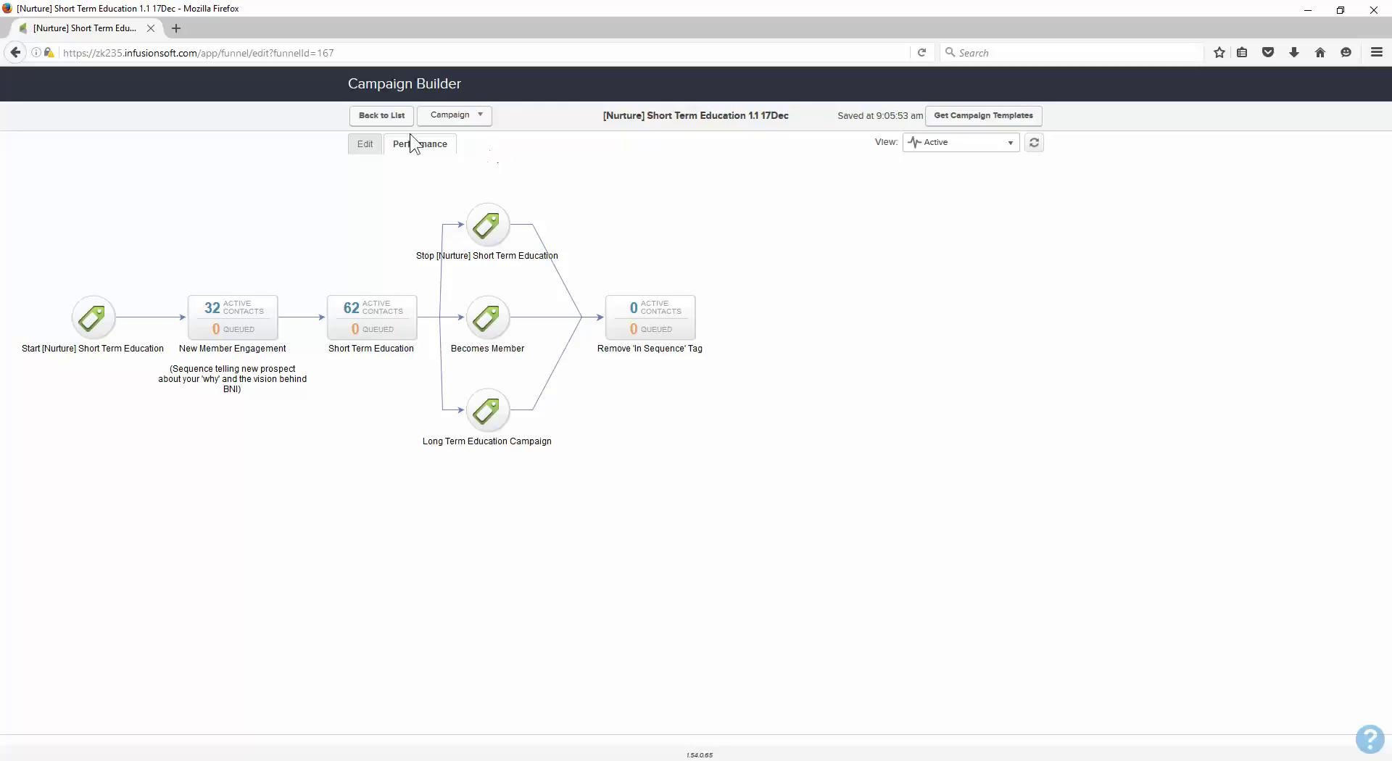
left_click(363, 119)
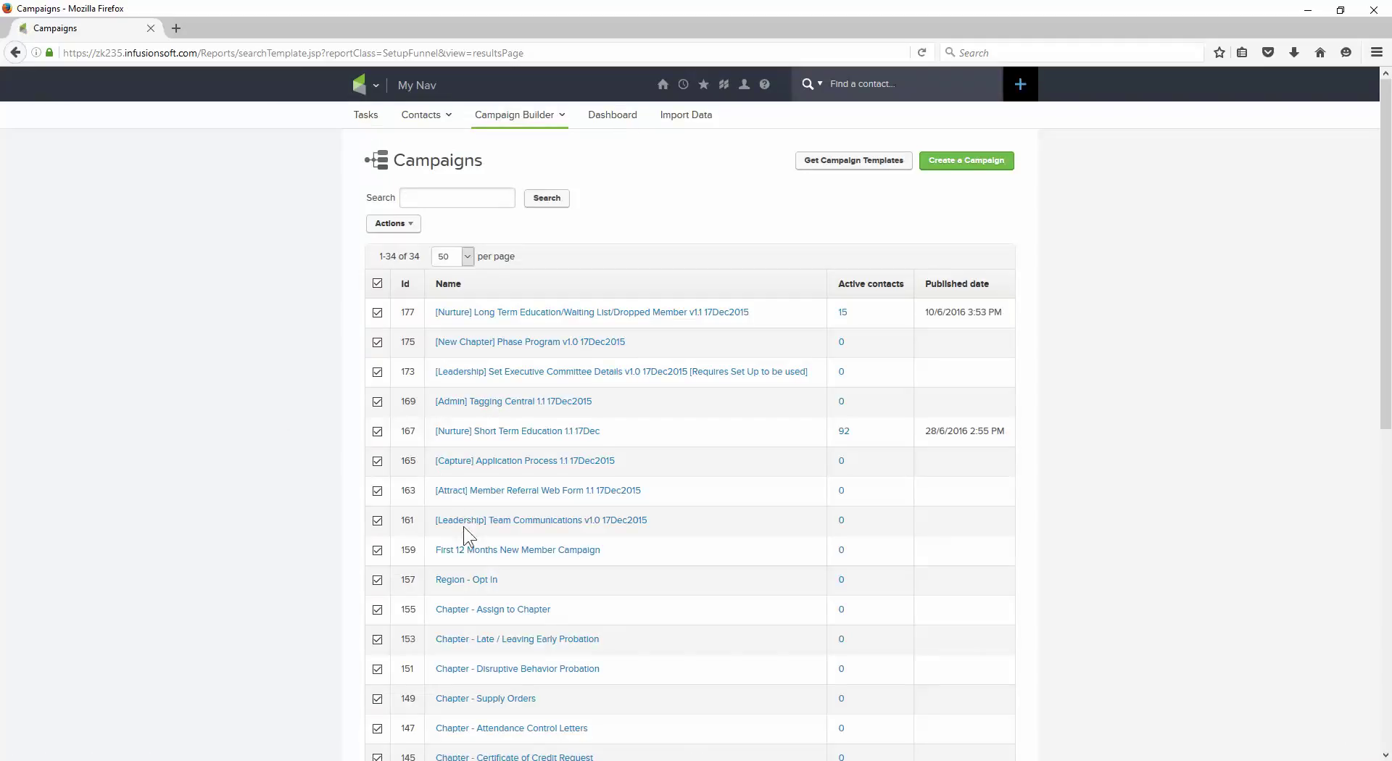
left_click(533, 433)
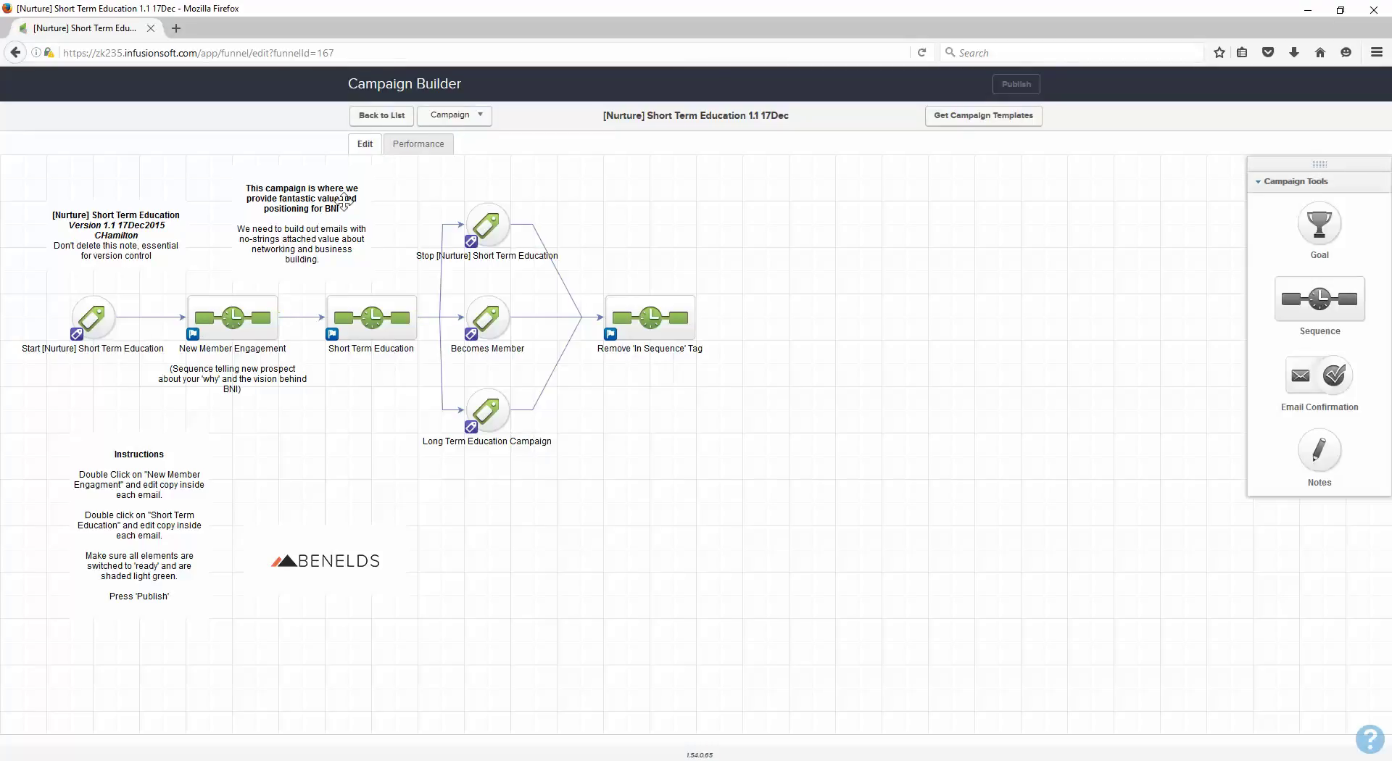
left_click(433, 144)
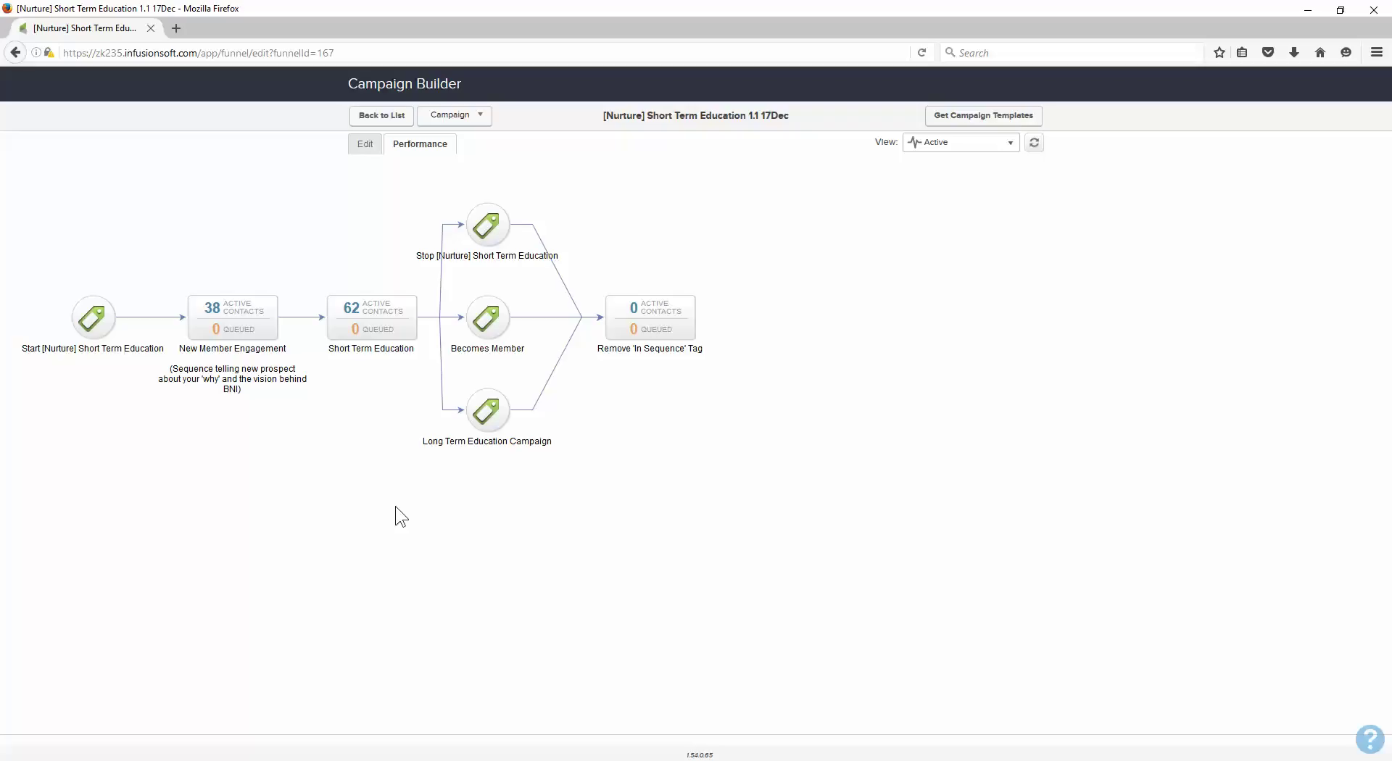
mouse_move(245, 327)
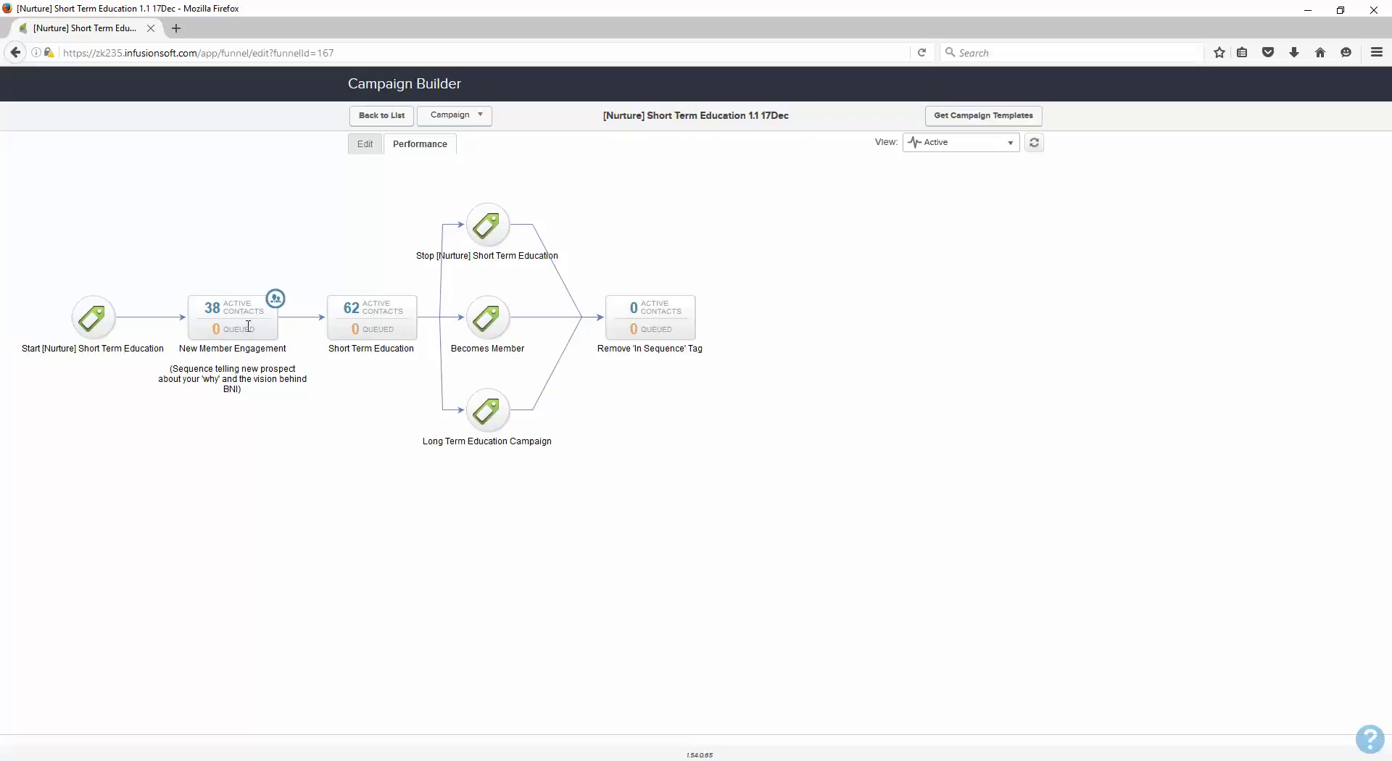